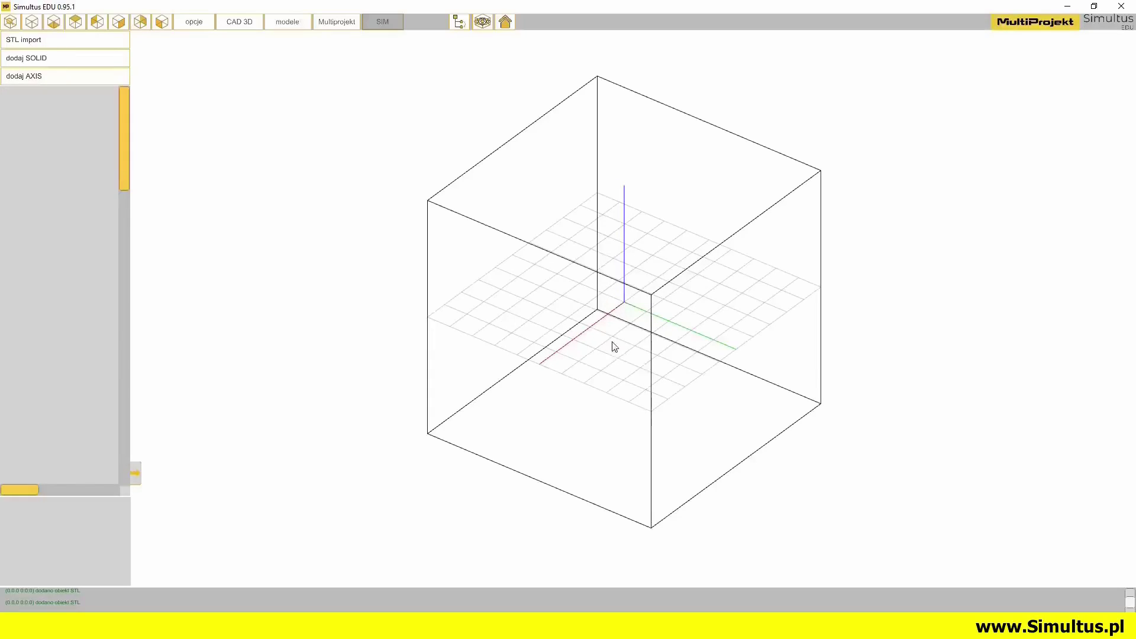
Orbit the empty scene and bring up the opcje and Fizyka settings panels
middle_click_drag(566, 357, 454, 183)
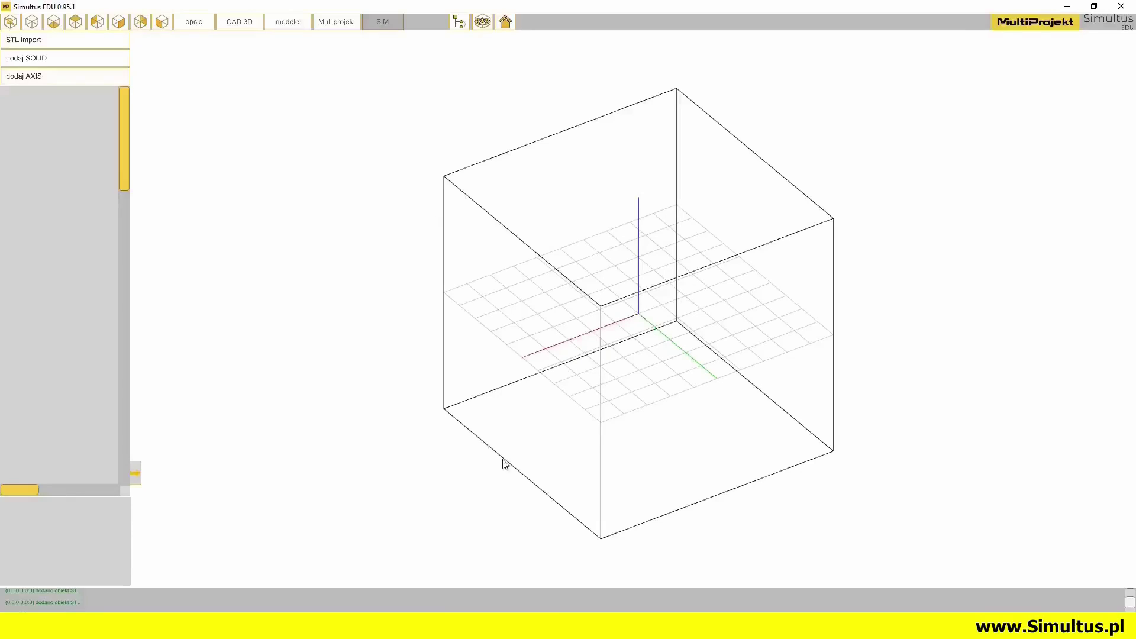
left_click(197, 25)
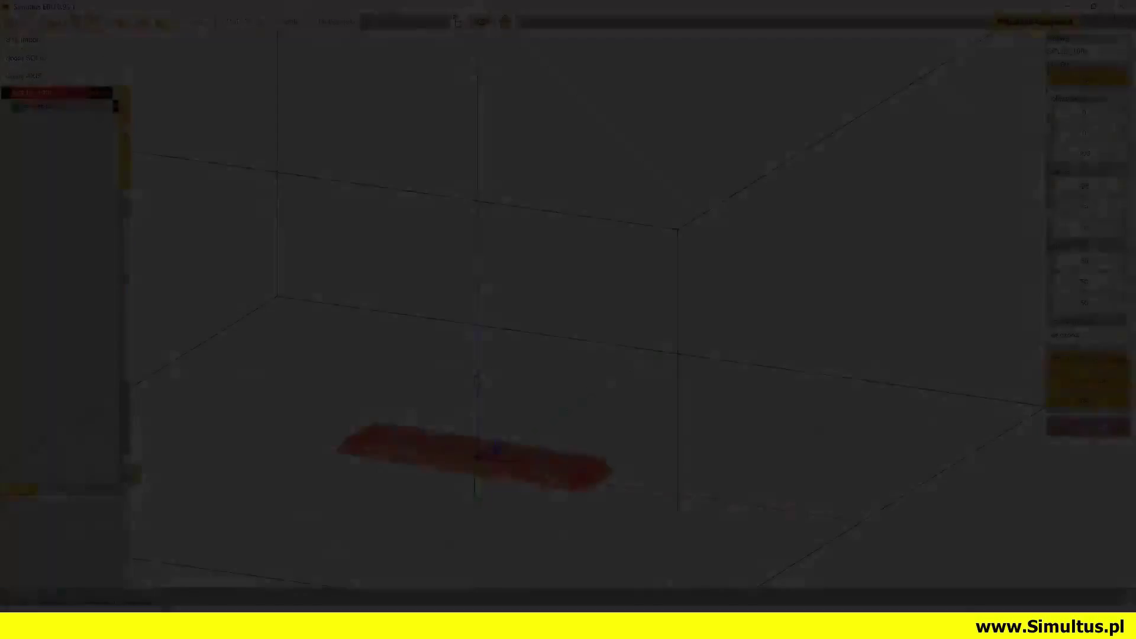
left_click_drag(495, 388, 690, 330)
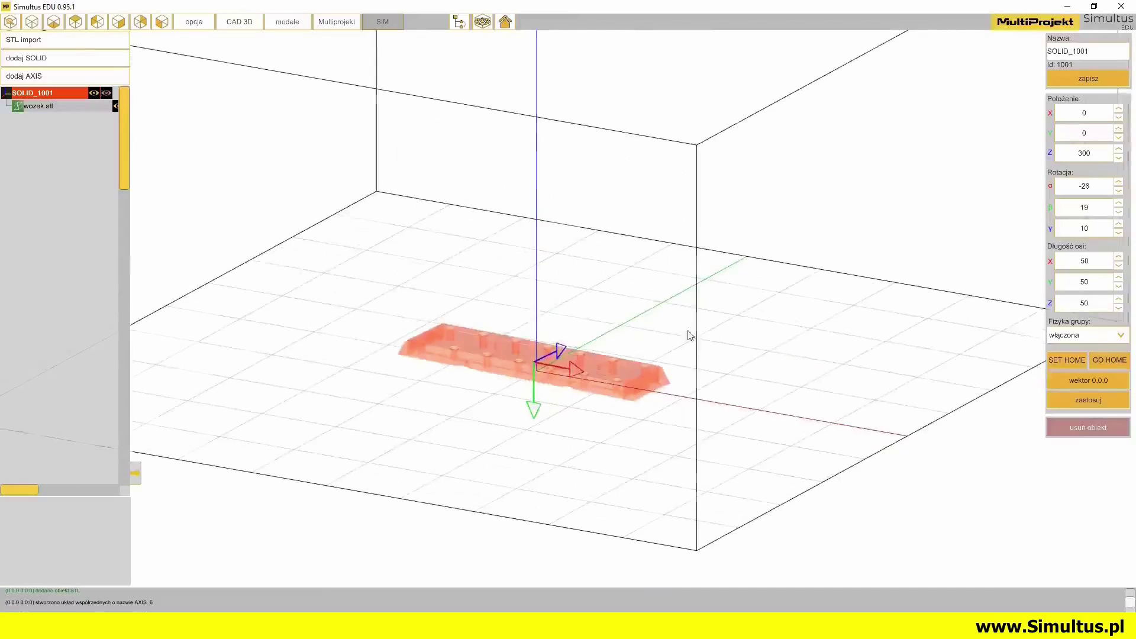
left_click(1106, 360)
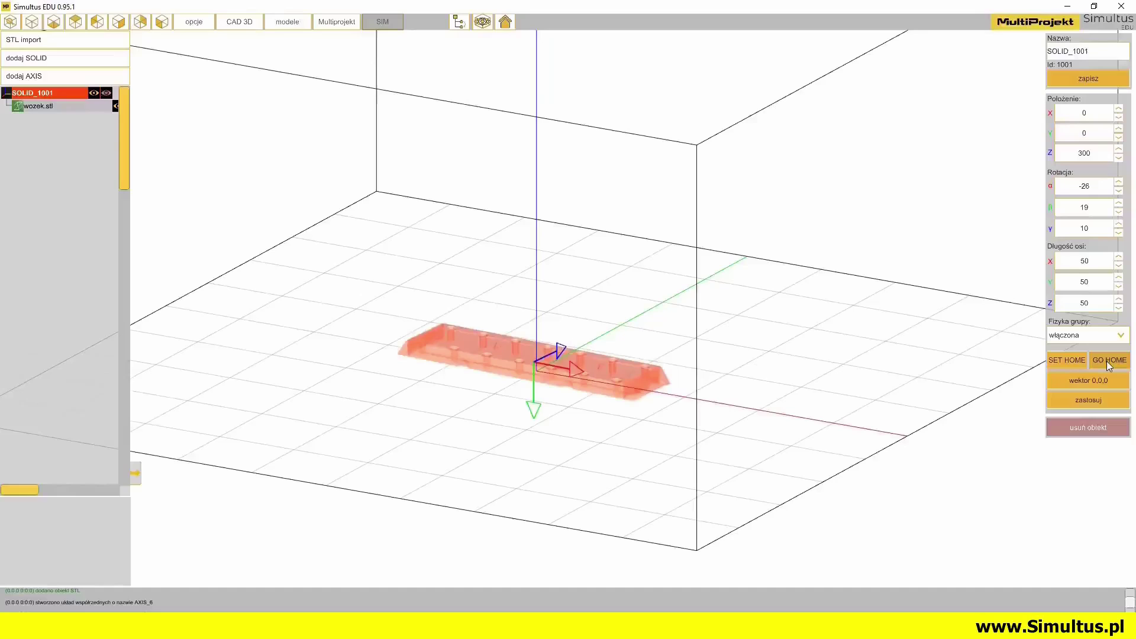
left_click_drag(634, 465, 687, 429)
left_click(190, 25)
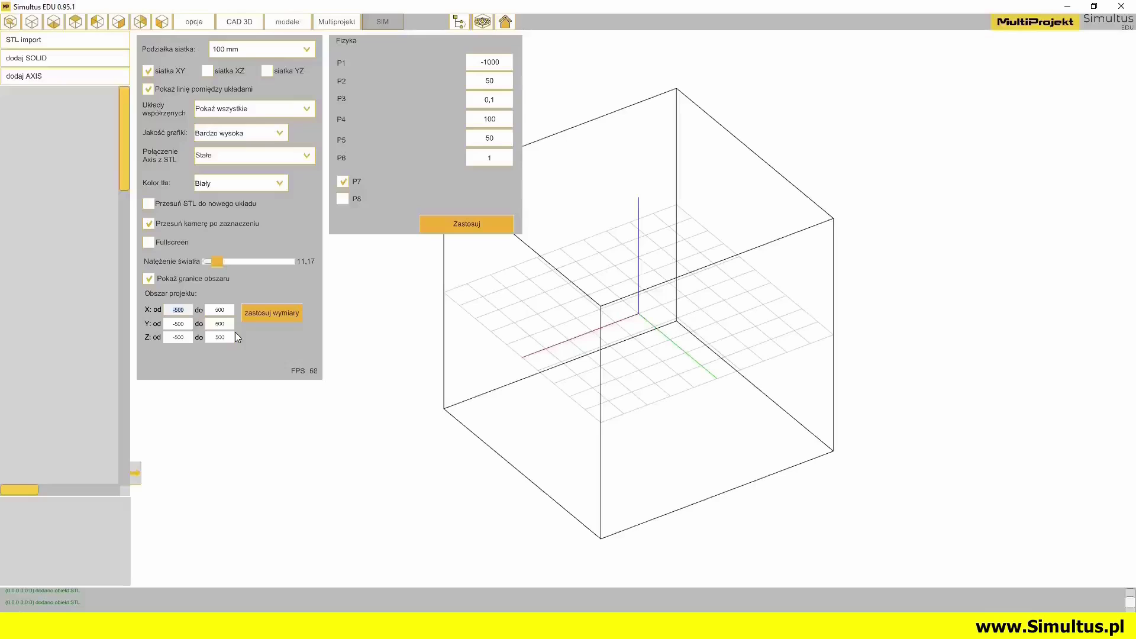
Turn 'Pokaż granice obszaru' off and back on, then dismiss the opcje and Fizyka panels
left_click(150, 280)
left_click(151, 280)
left_click(151, 281)
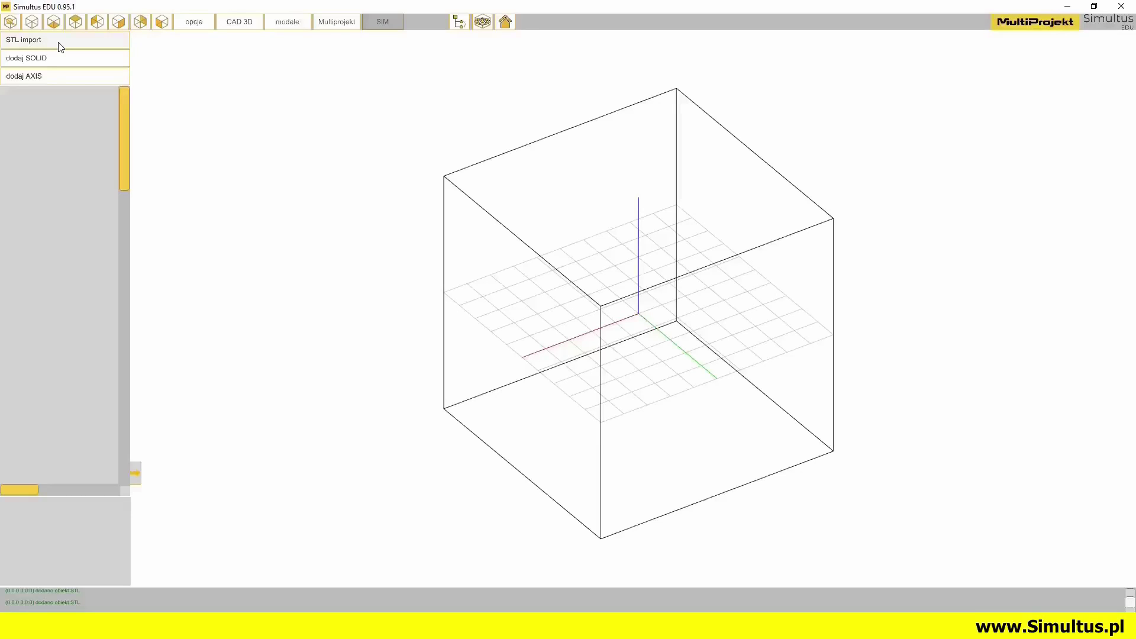
Import modul 1000 mm, modul 1500 mm and wozek STL files together into the scene
left_click(59, 42)
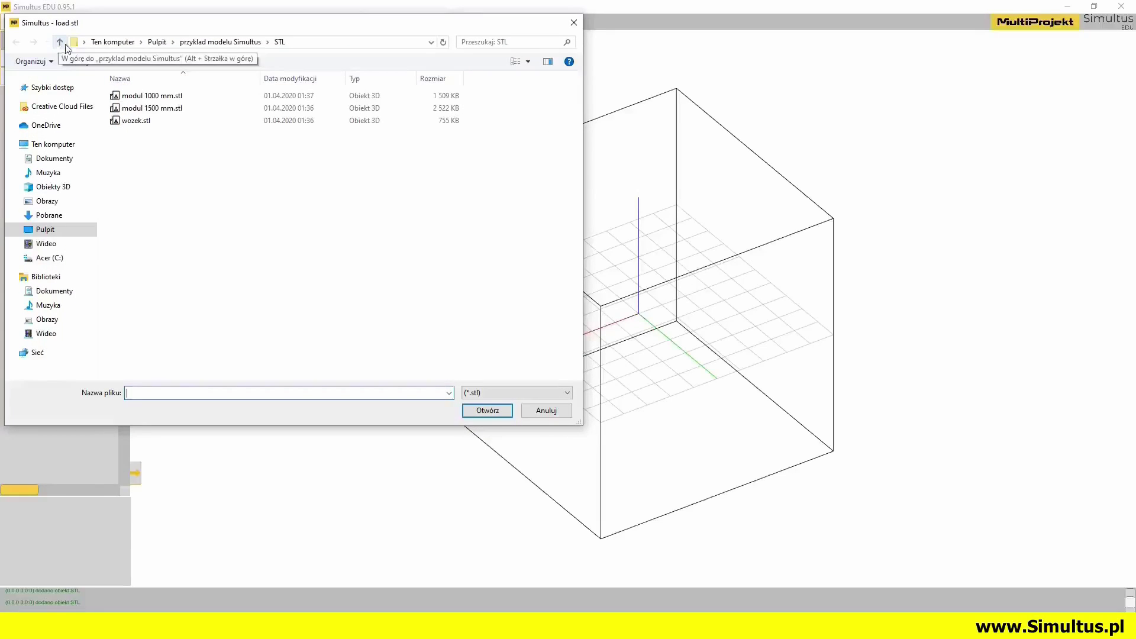
left_click_drag(169, 156, 129, 100)
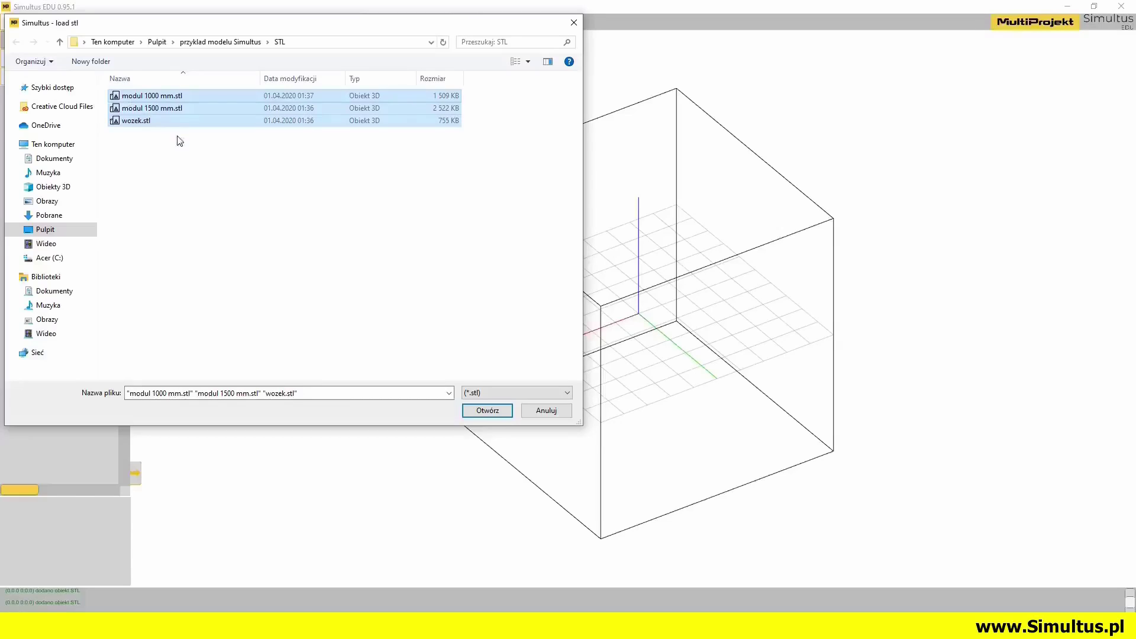
left_click(487, 411)
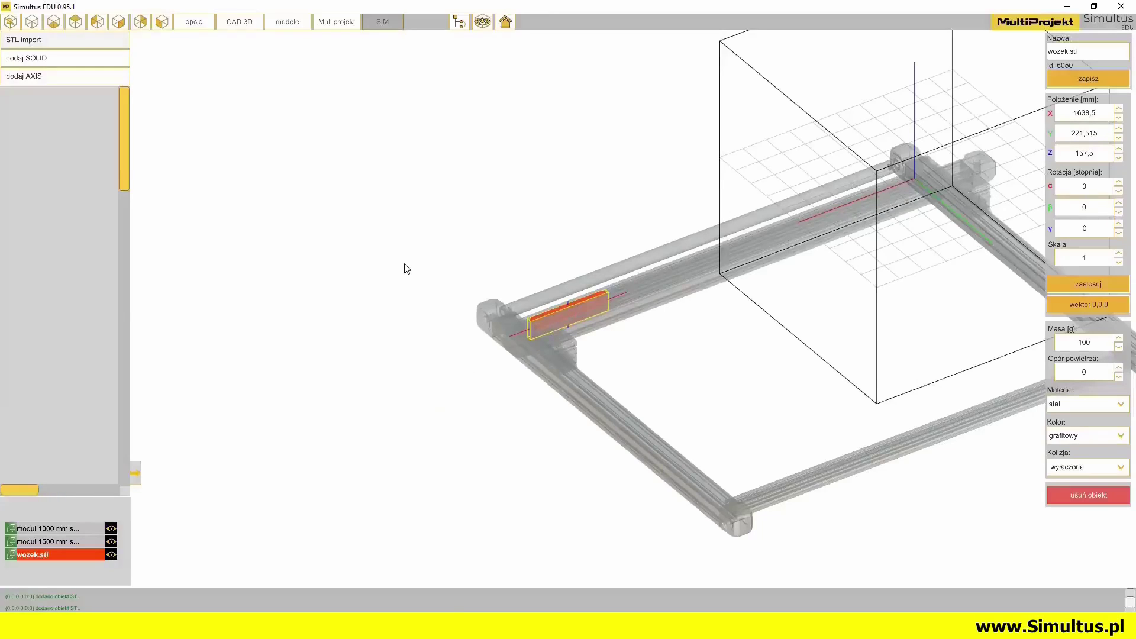
Orbit and zoom around the imported rail frame and reopen the scene options
left_click_drag(406, 267, 692, 314)
scroll(505, 261, "down", 5)
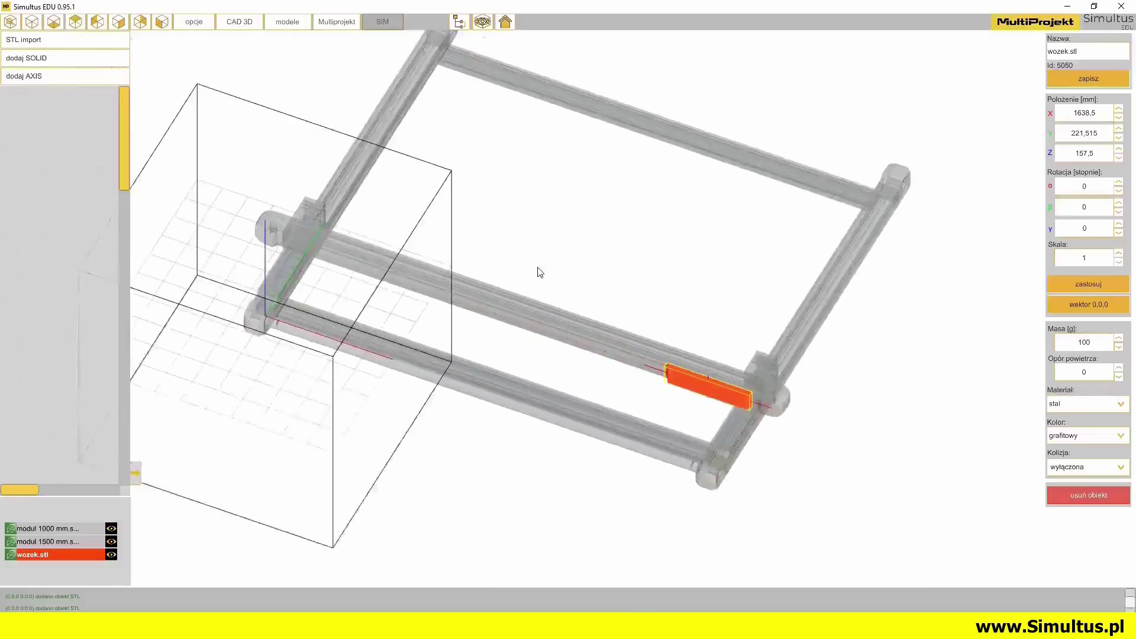
scroll(532, 290, "down", 2)
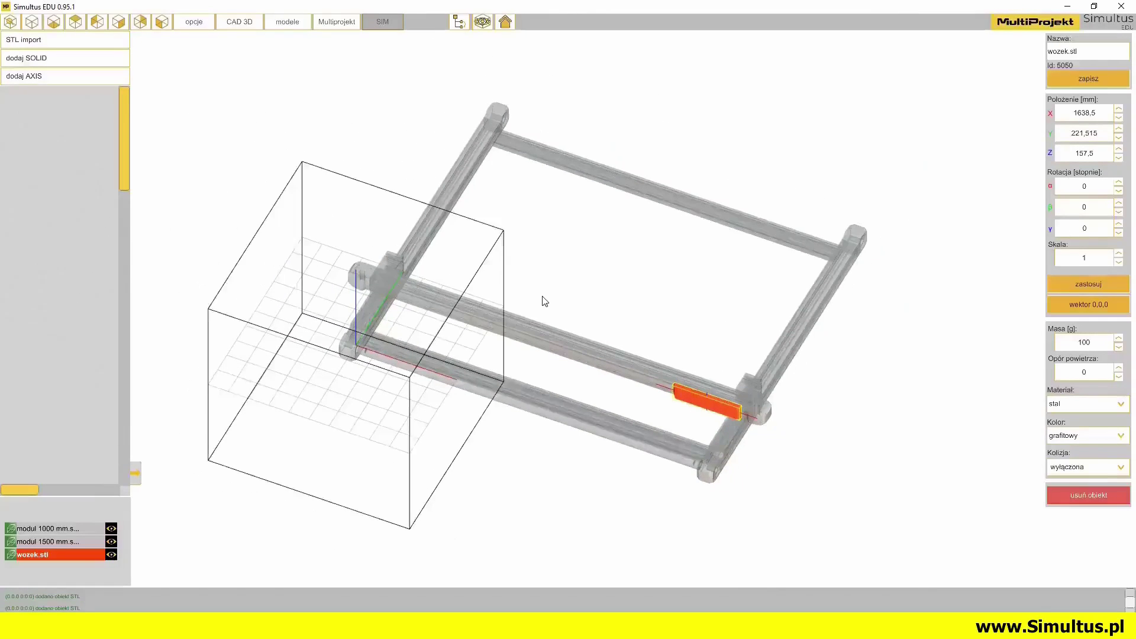
left_click_drag(598, 368, 534, 253)
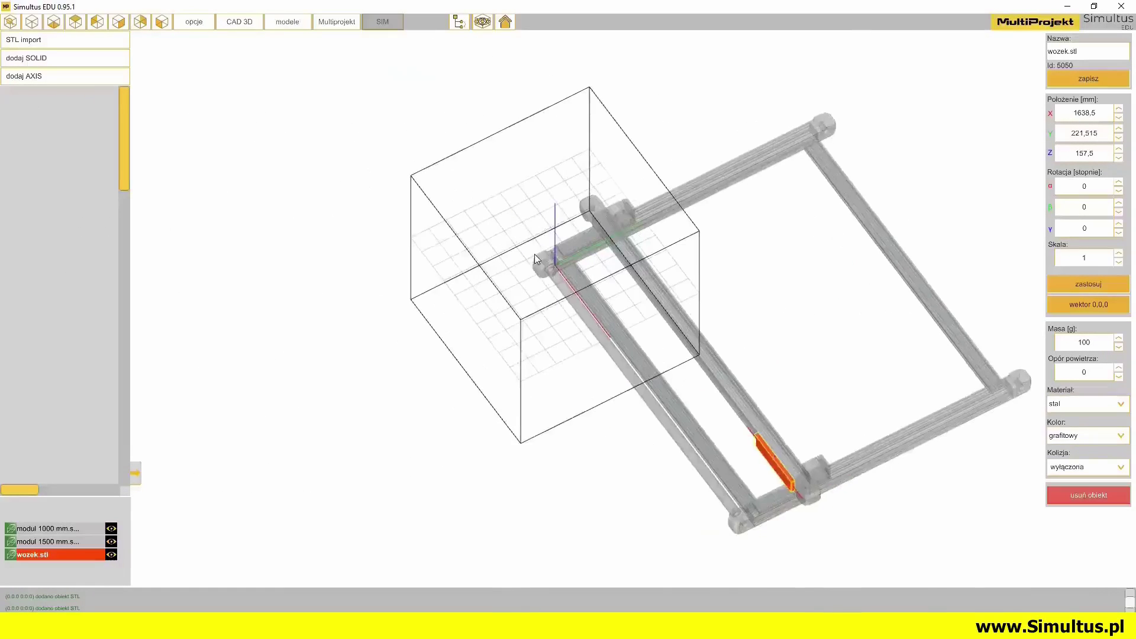
left_click(191, 24)
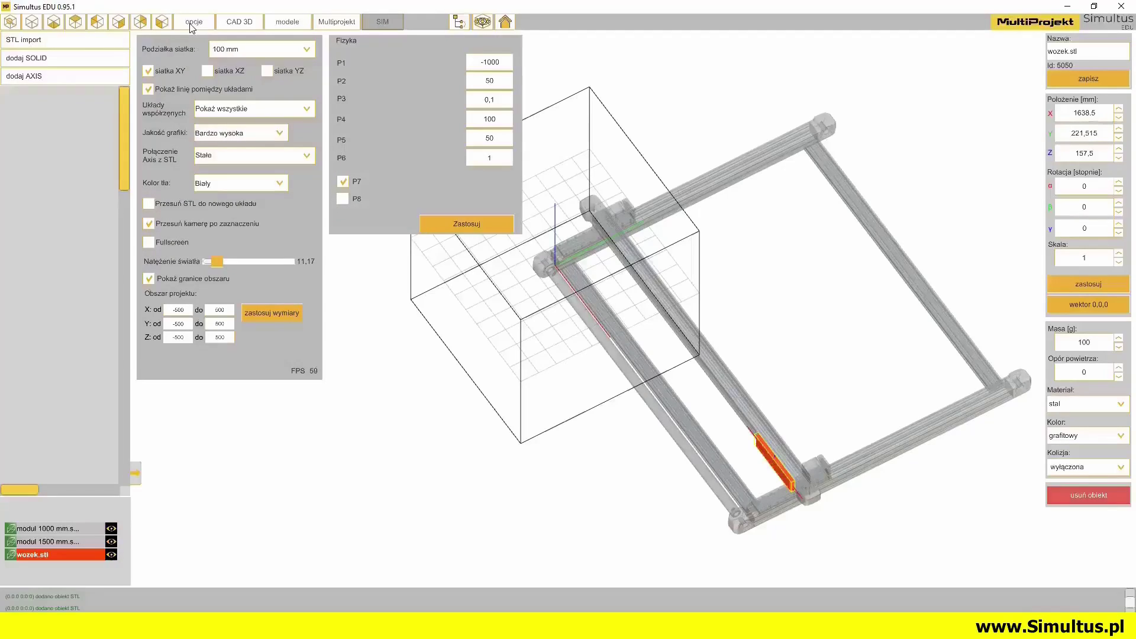
Set the project area's X range to -200 to 2000 and apply the dimensions
left_click(188, 312)
left_click(218, 310)
type("1000")
left_click(277, 314)
left_click_drag(435, 338, 547, 396)
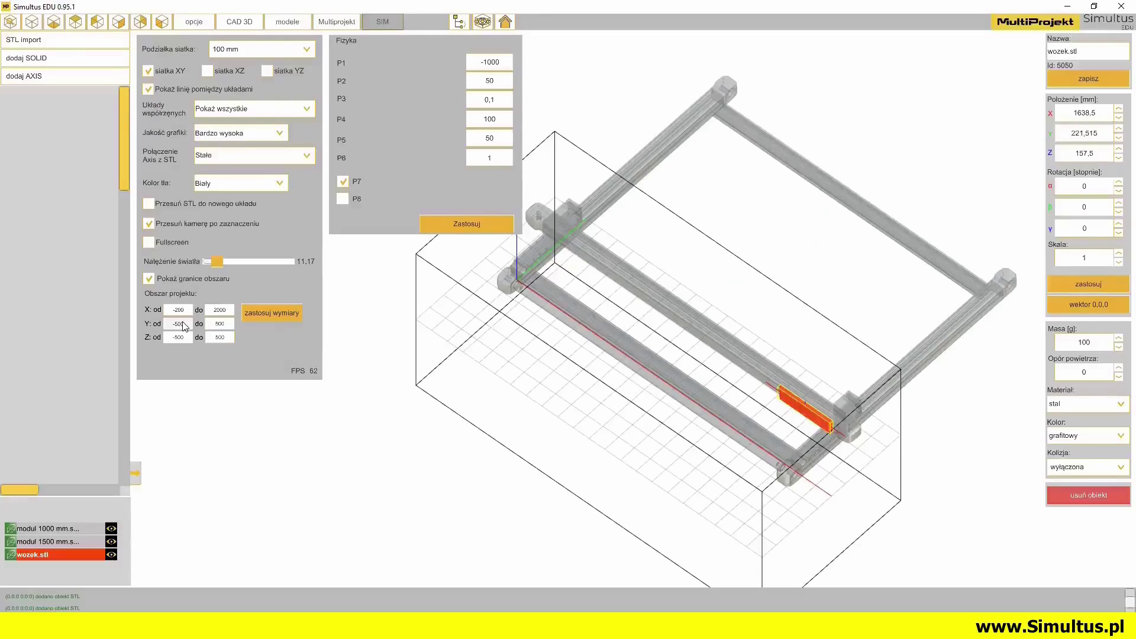
Set the project area's Y range to -200 to 1700 and apply the dimensions
type("-200")
left_click(228, 323)
type("17")
left_click(270, 311)
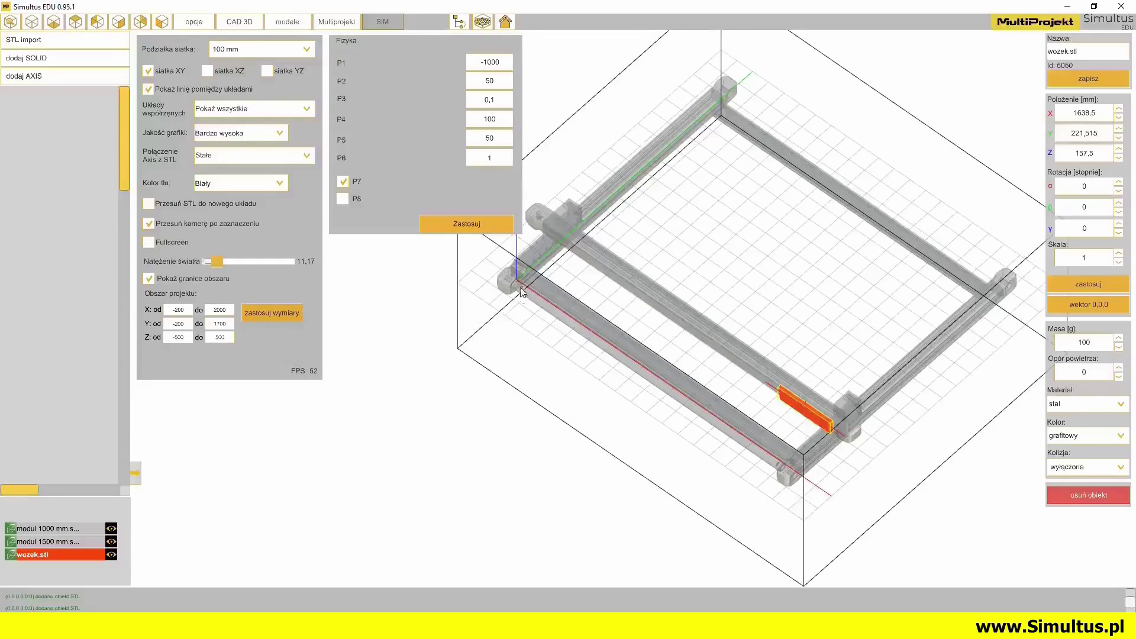
Apply a Z range of 0 to 500 and check the area encloses the frame
left_click_drag(583, 369, 589, 321)
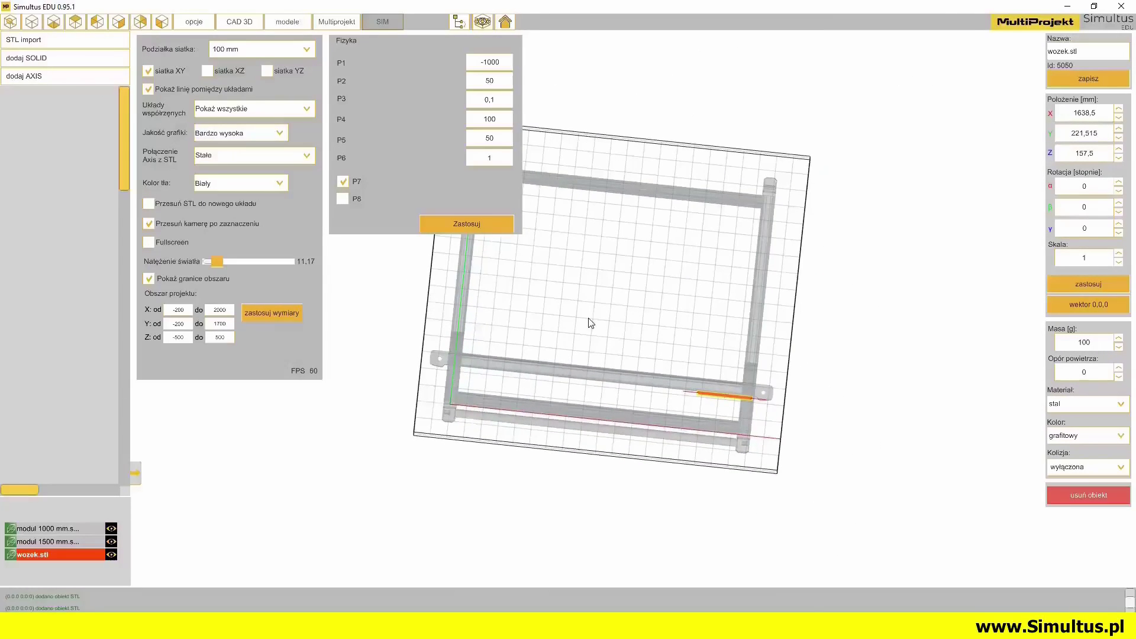
right_click_drag(590, 322, 715, 339)
left_click_drag(710, 355, 638, 282)
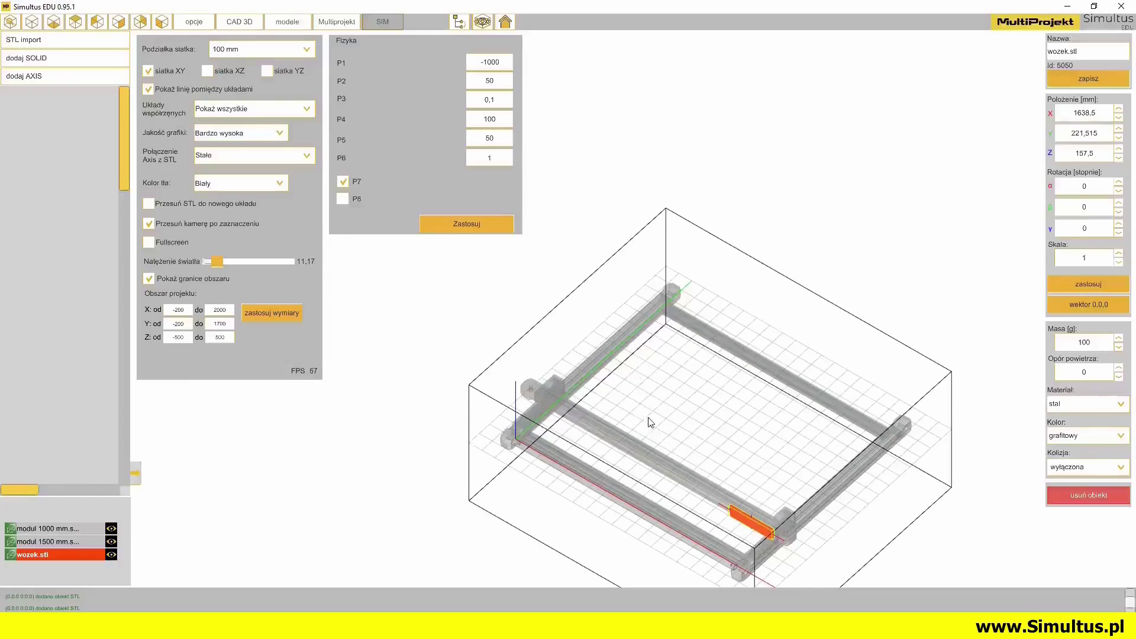
right_click_drag(651, 422, 696, 317)
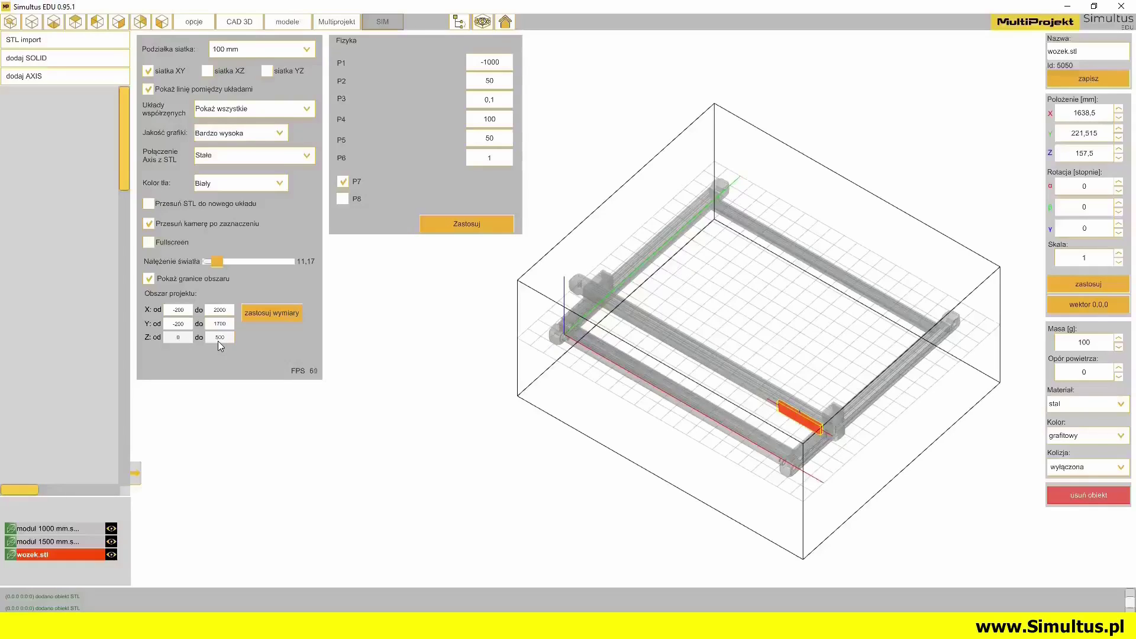
left_click(276, 314)
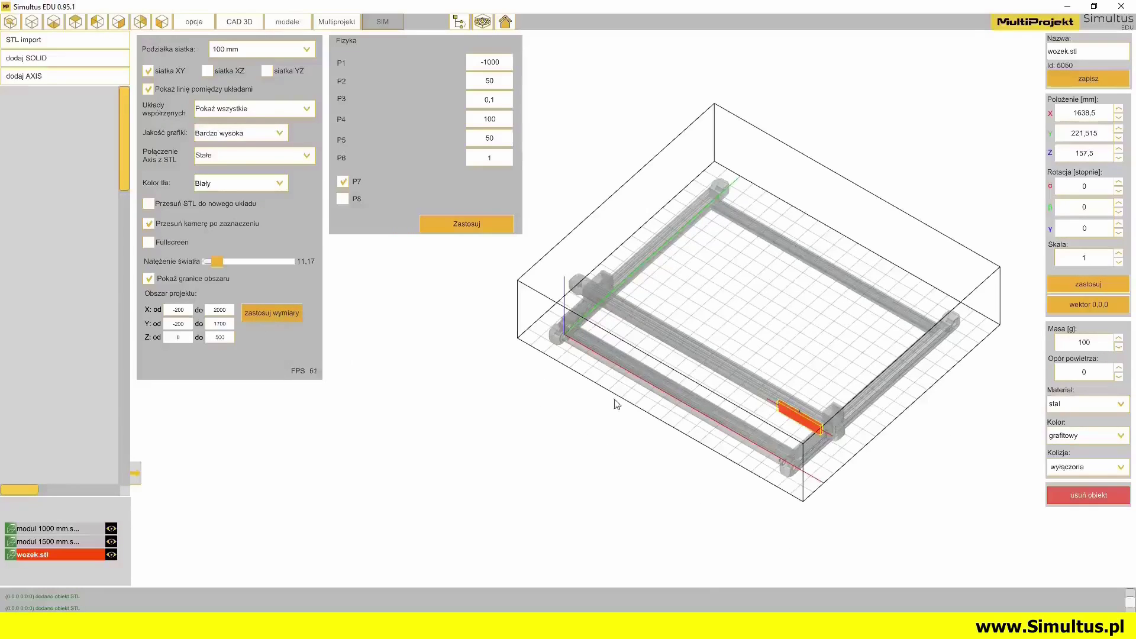
left_click_drag(787, 423, 651, 323)
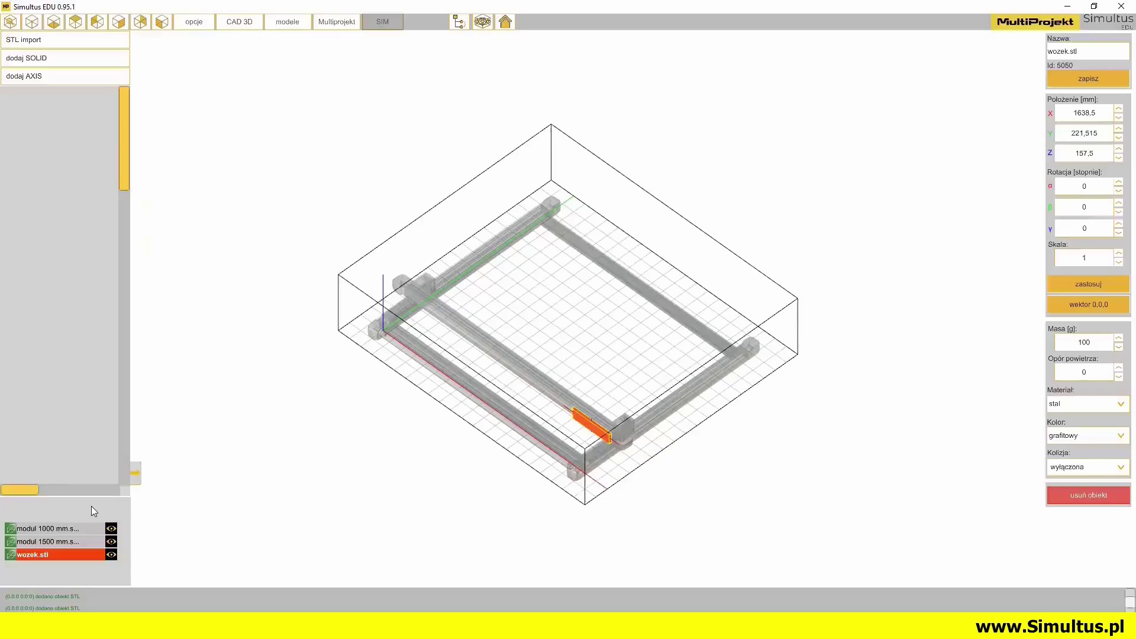
Select modul 1000 mm, modul 1500 mm and wozek.stl in turn, then zoom onto modul 1500 mm
left_click(58, 528)
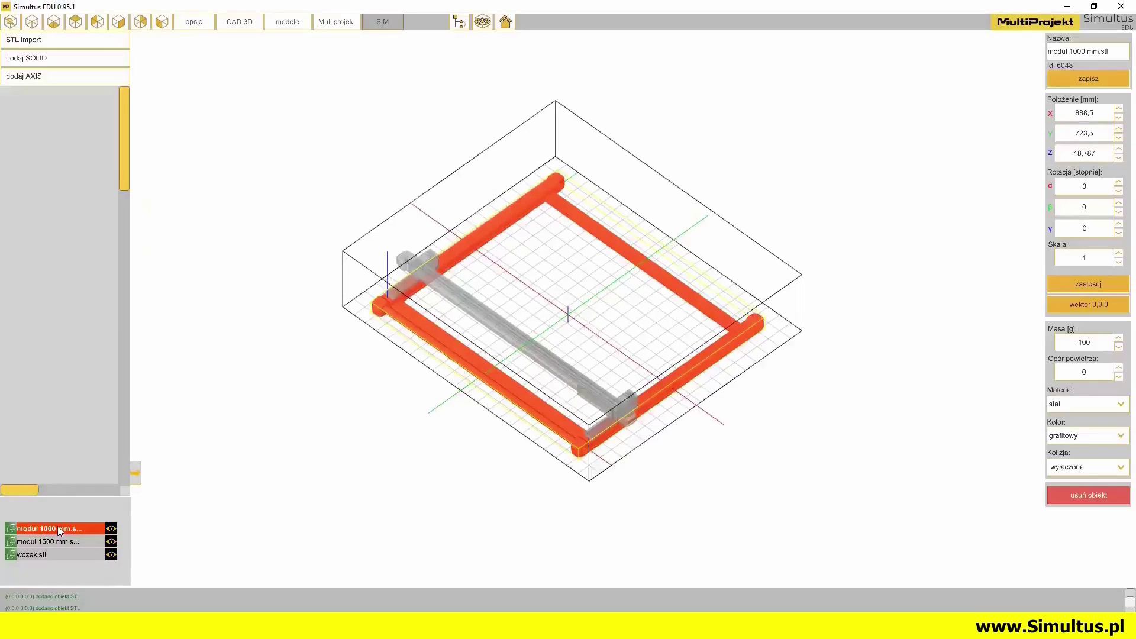
left_click(53, 542)
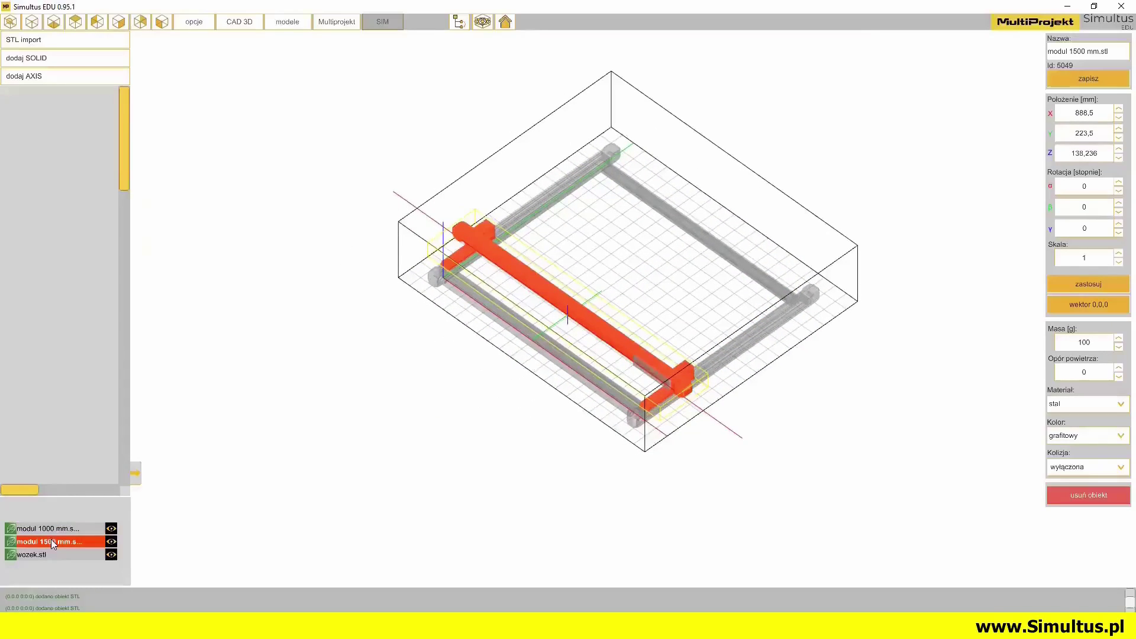
left_click(49, 553)
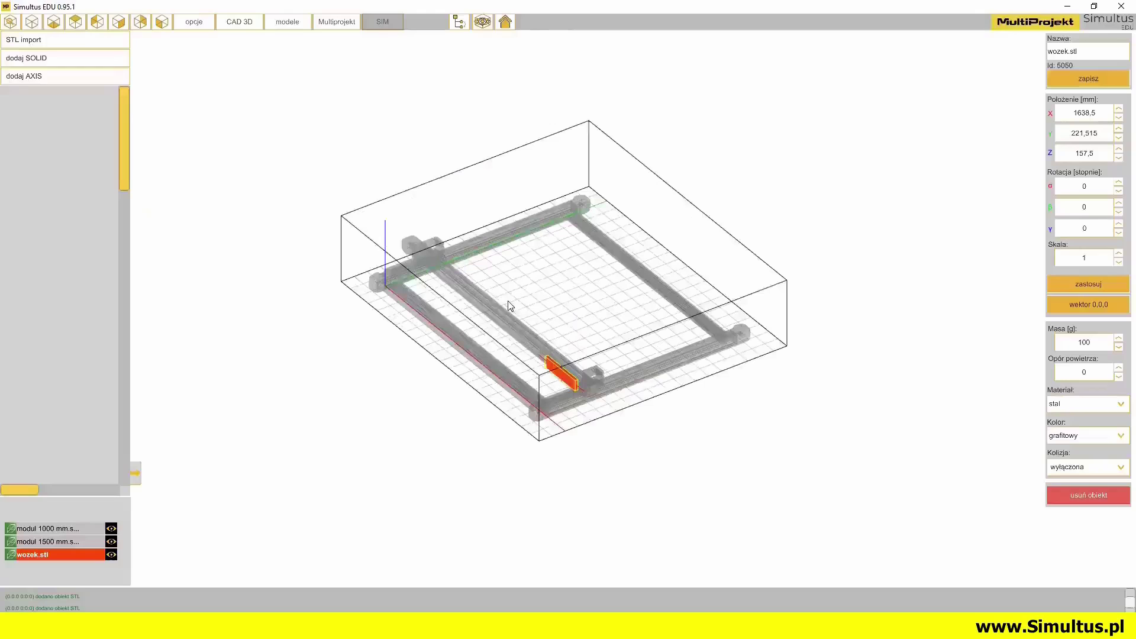
left_click(63, 542)
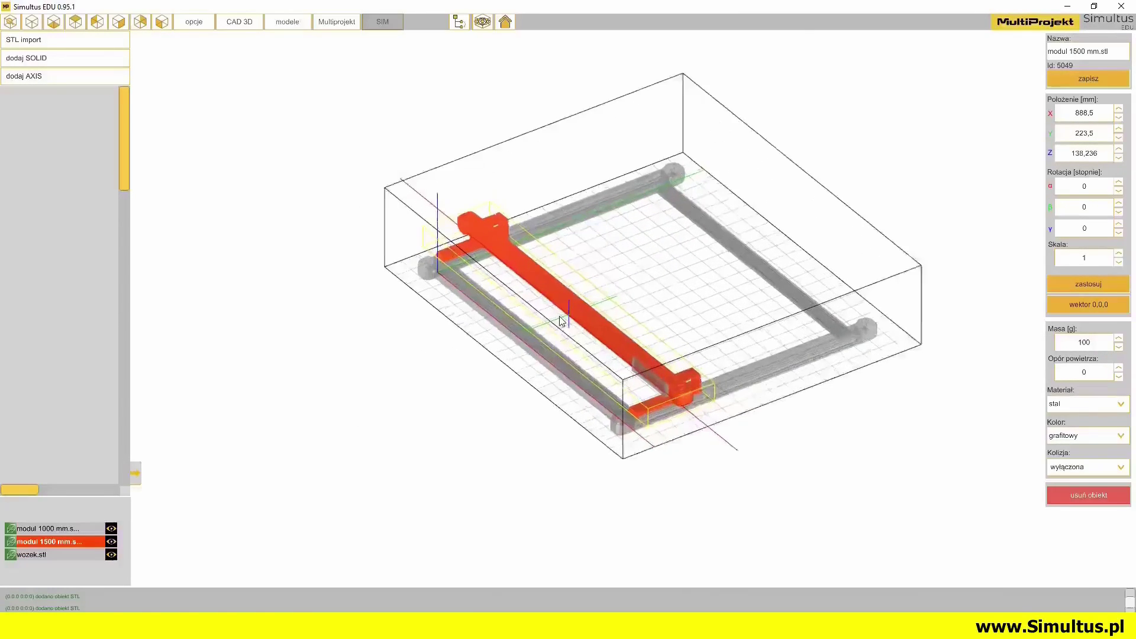
scroll(562, 321, "up", 5)
mouse_move(586, 362)
middle_mouse_down()
mouse_move(604, 375)
mouse_move(573, 325)
mouse_move(584, 353)
middle_mouse_up()
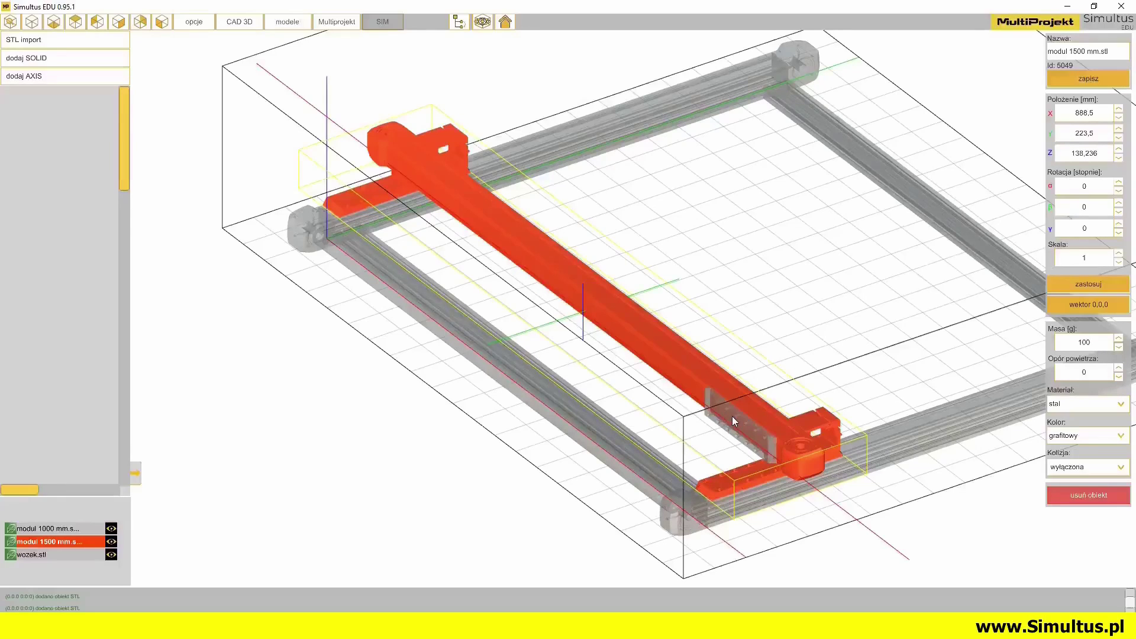
Zoom and orbit around the modul 1500 mm crossbeam, then select the wozek.stl carriage
scroll(585, 304, "up", 5)
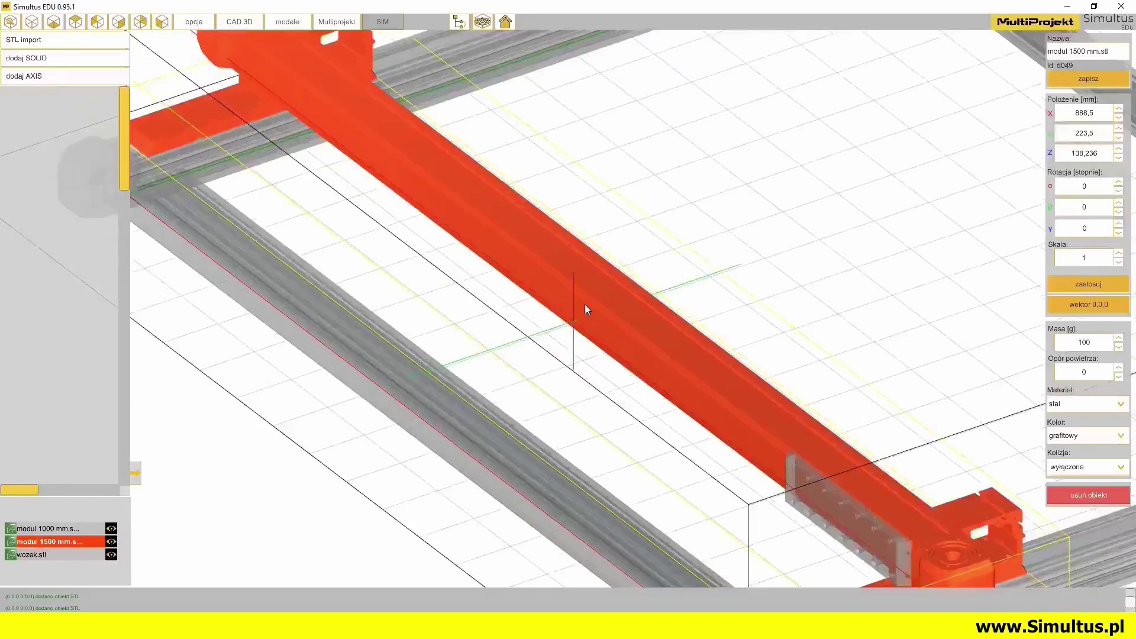
scroll(584, 304, "up", 2)
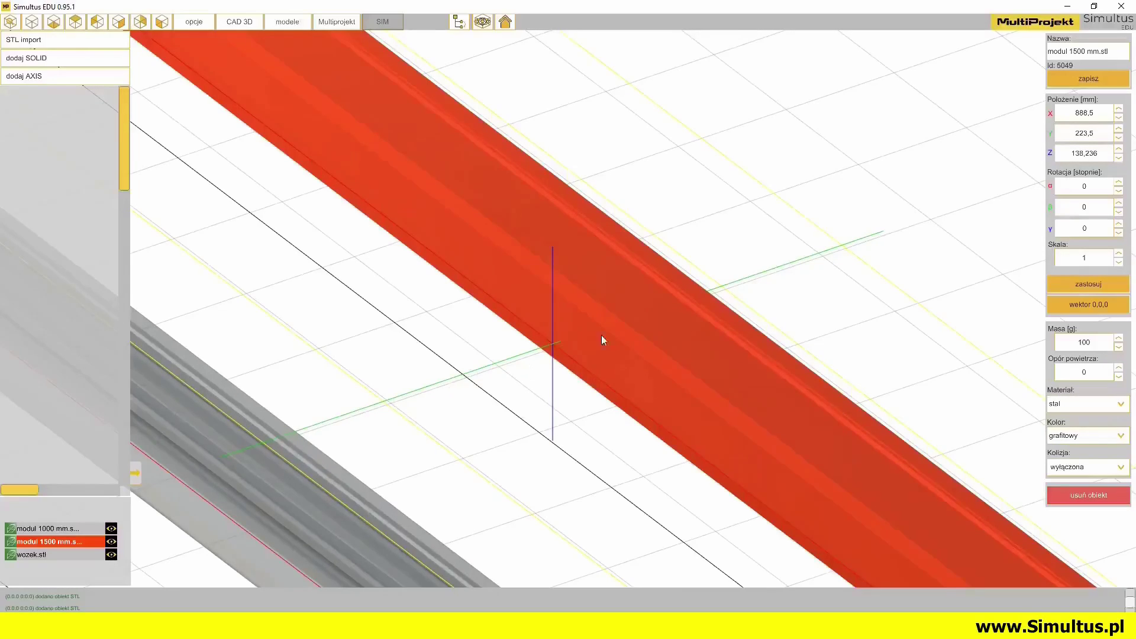
middle_click_drag(650, 335, 567, 242)
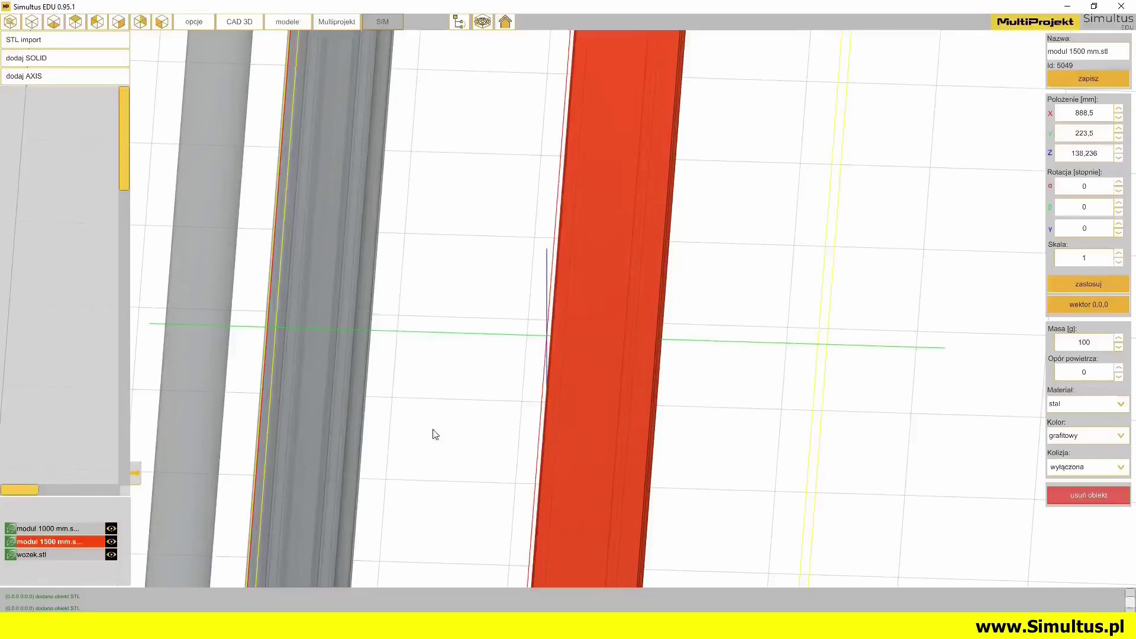
middle_click_drag(435, 433, 490, 438)
left_click(490, 439)
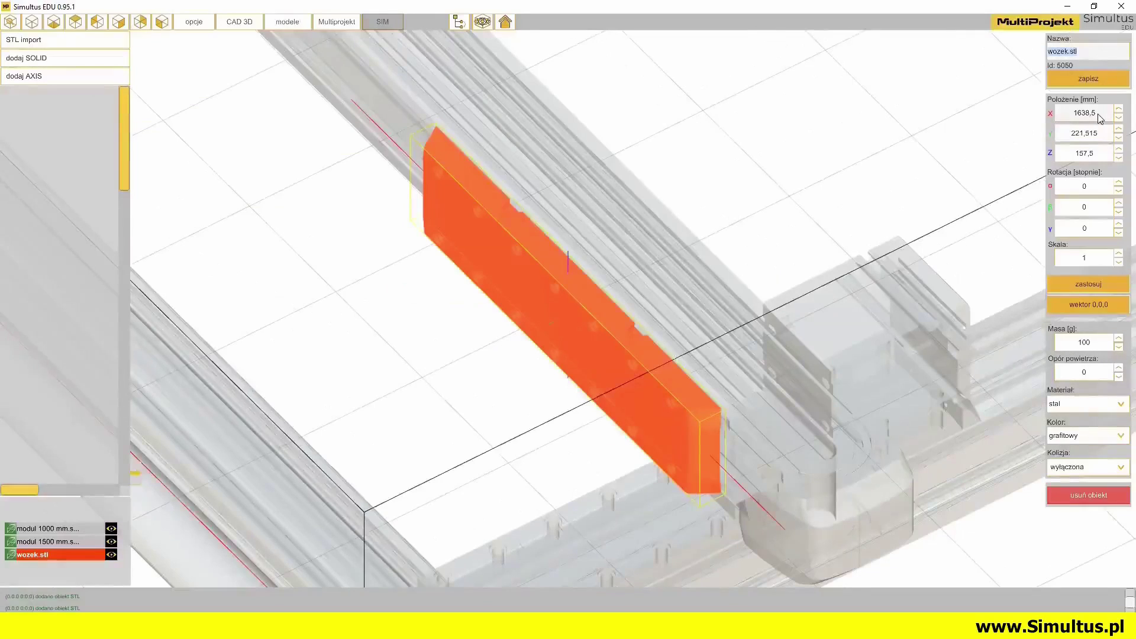
left_click(1098, 113)
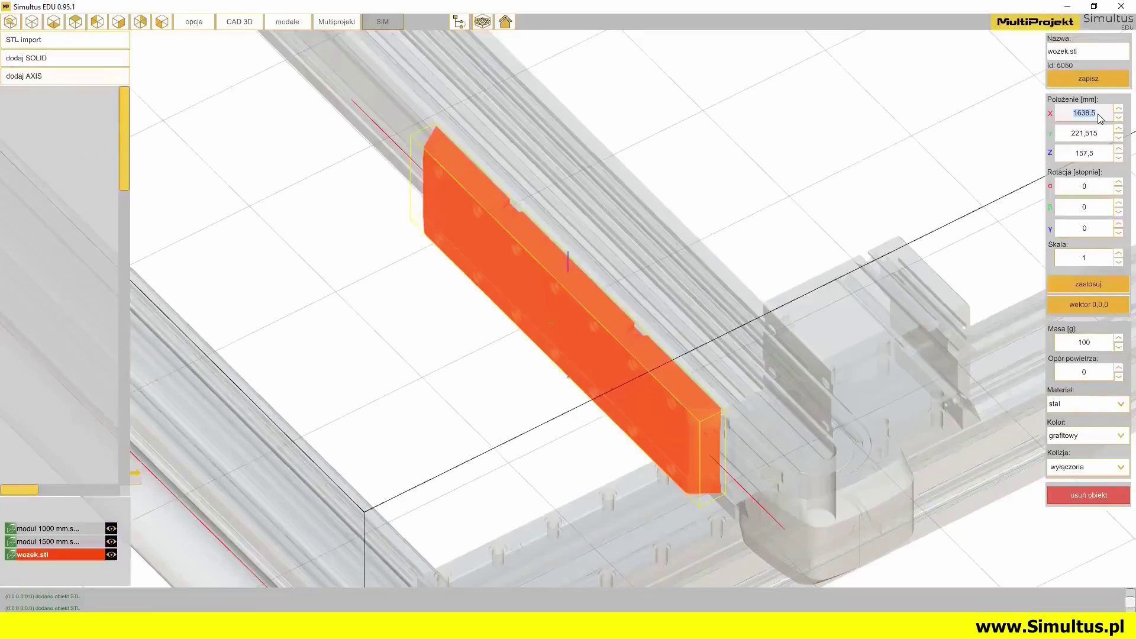
scroll(1098, 114, "up", 4)
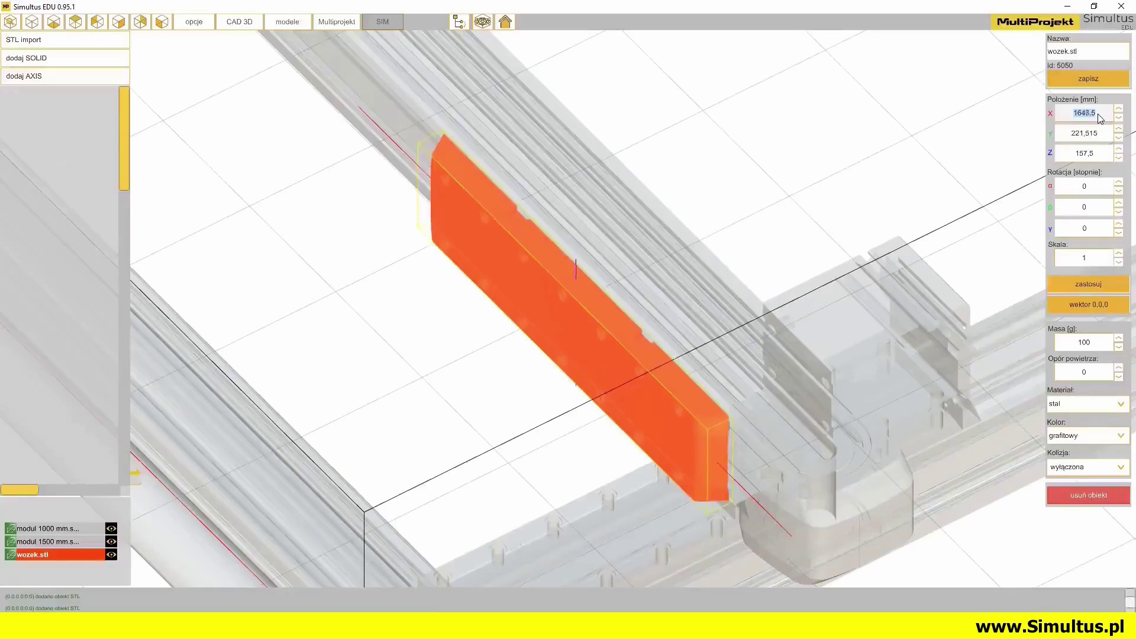
scroll(1098, 114, "down", 4)
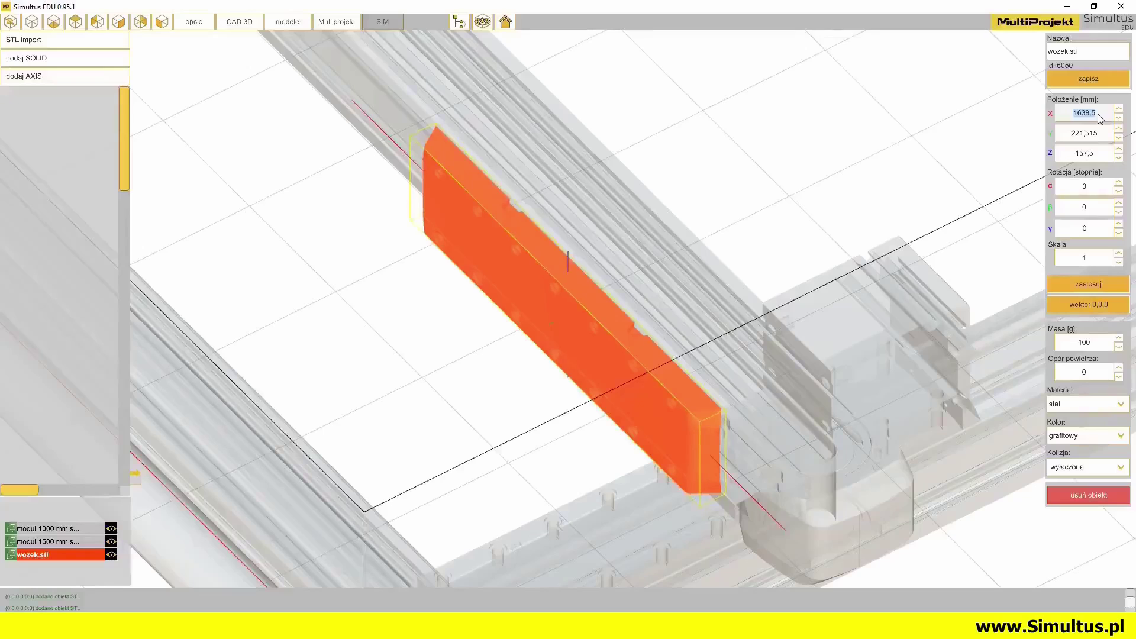
left_click(1098, 133)
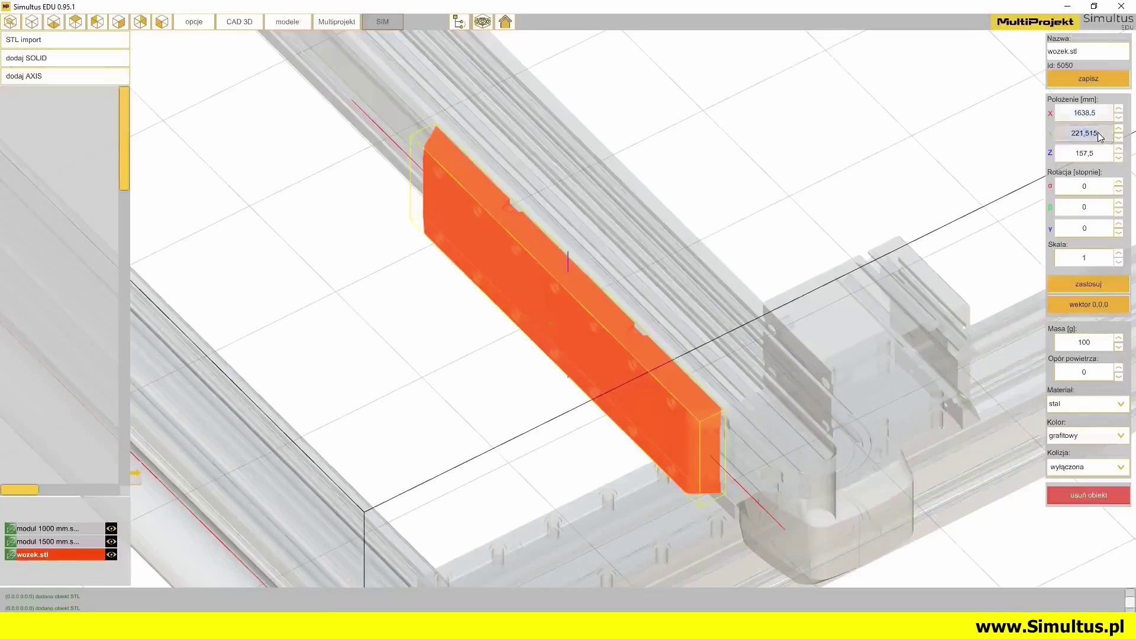
scroll(1098, 133, "up", 1)
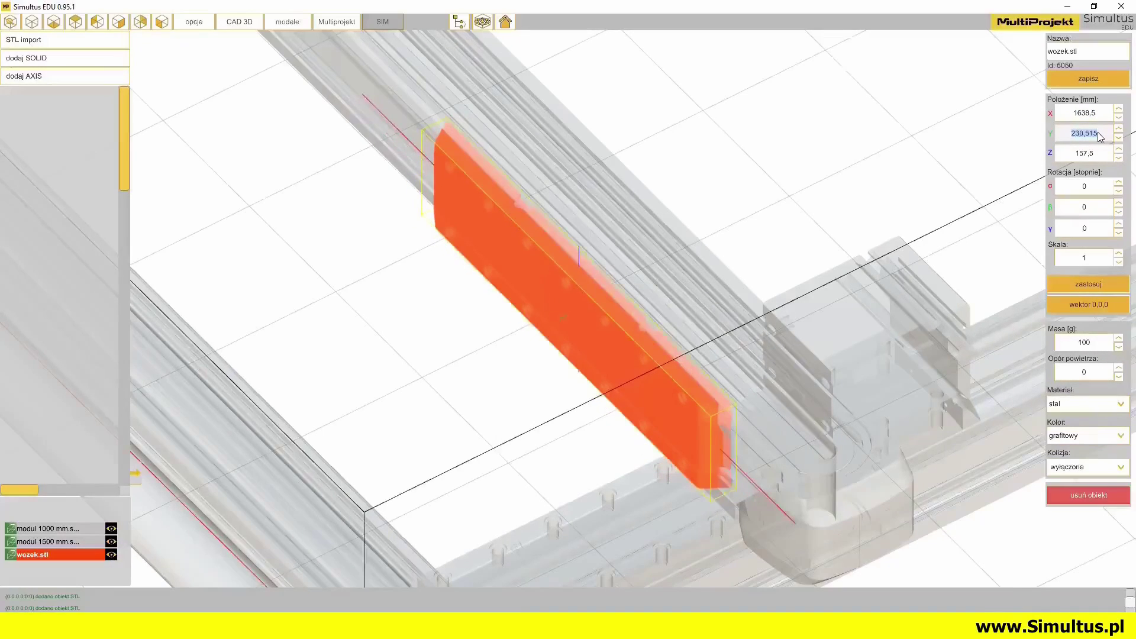
scroll(1098, 133, "down", 1)
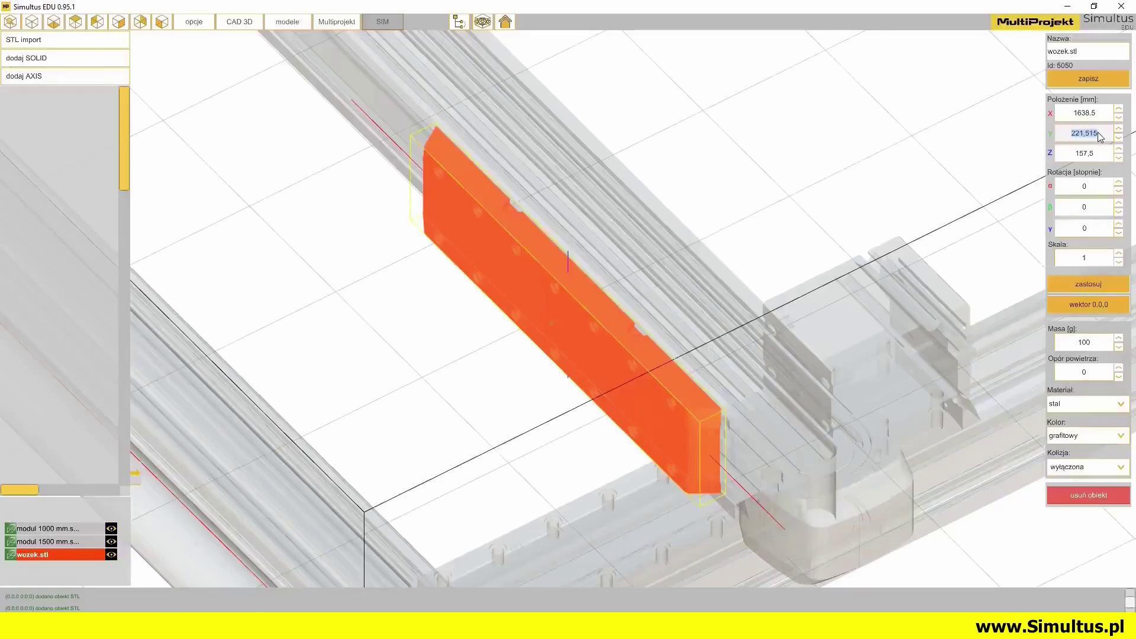
left_click(1094, 153)
left_click_drag(930, 345, 768, 312)
scroll(768, 312, "up", 2)
left_click(1092, 156)
scroll(1091, 154, "up", 2)
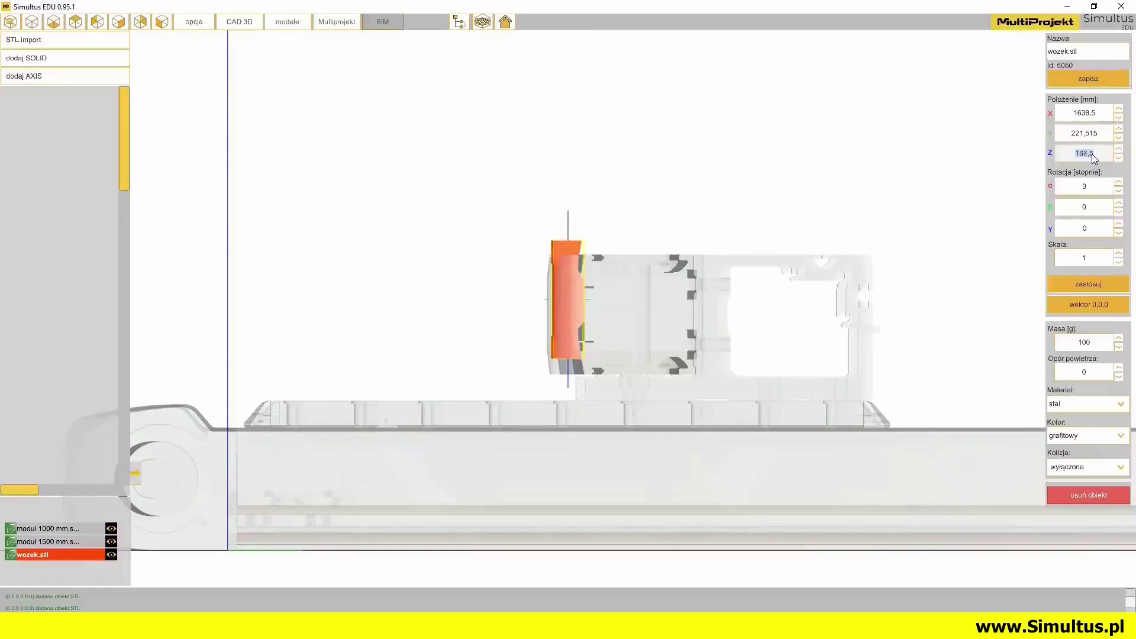
scroll(1092, 153, "down", 2)
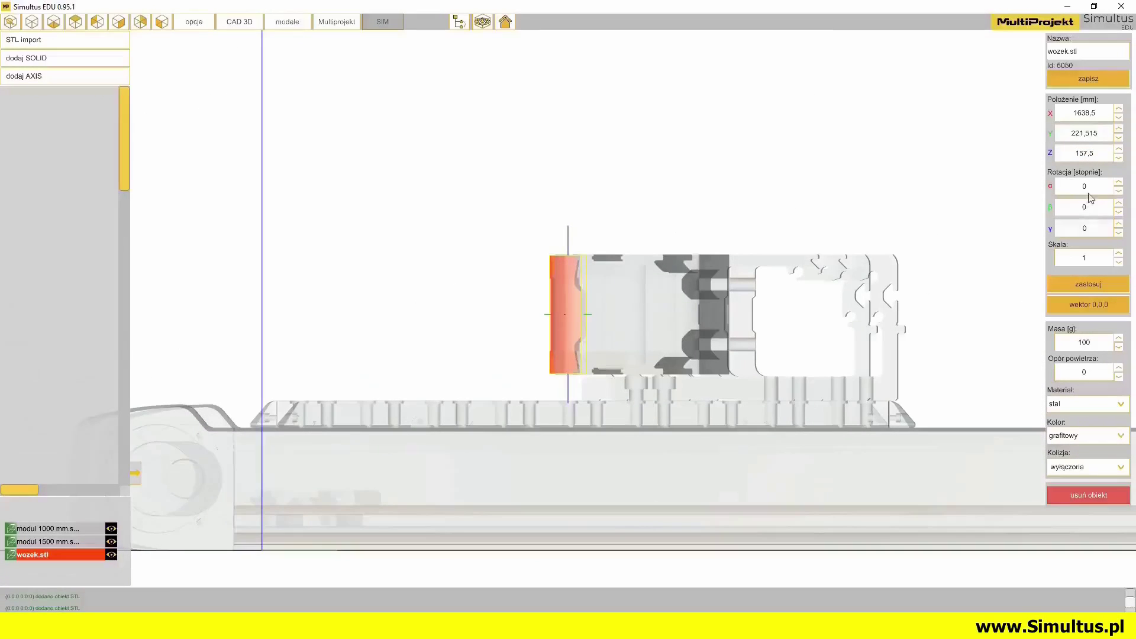
scroll(1090, 196, "down", 9)
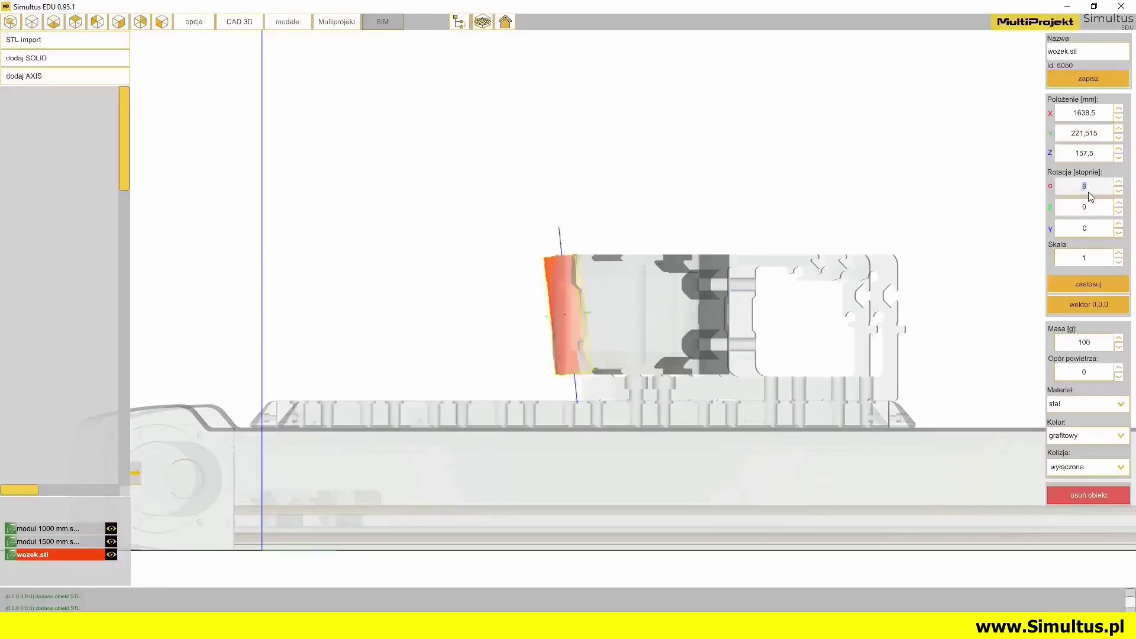
scroll(1090, 197, "up", 8)
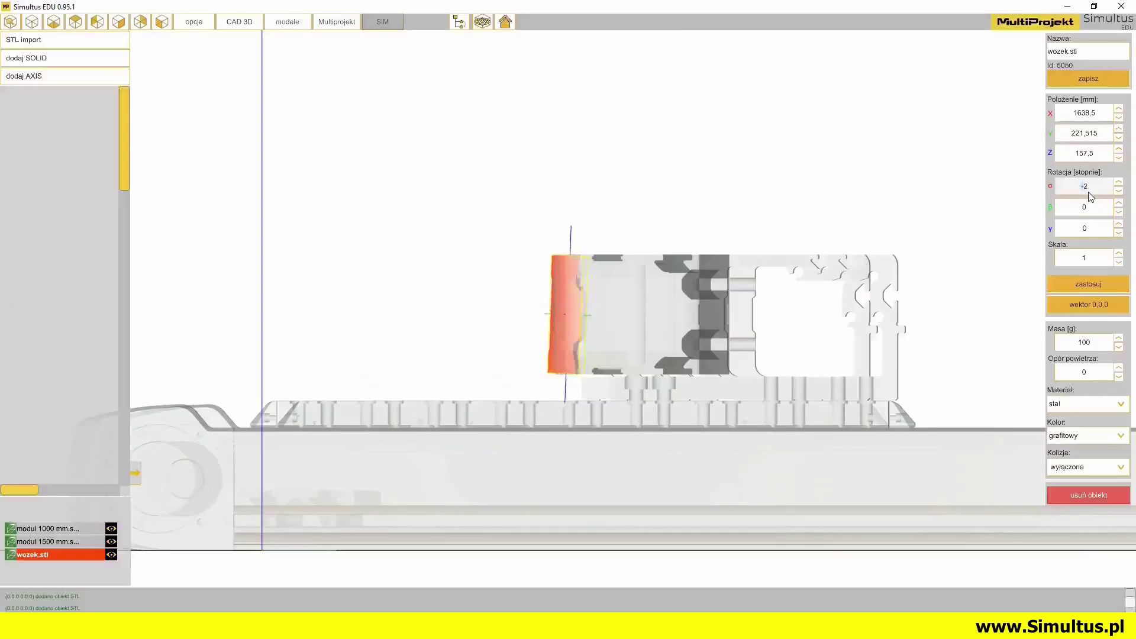
scroll(1089, 195, "up", 1)
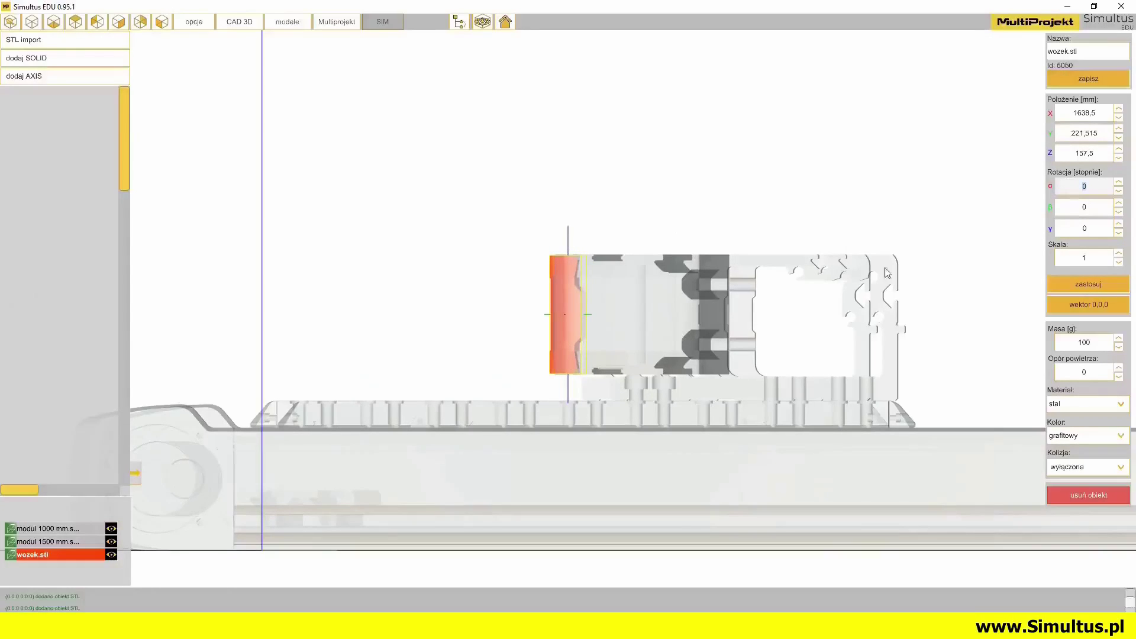
middle_click_drag(495, 312, 675, 315)
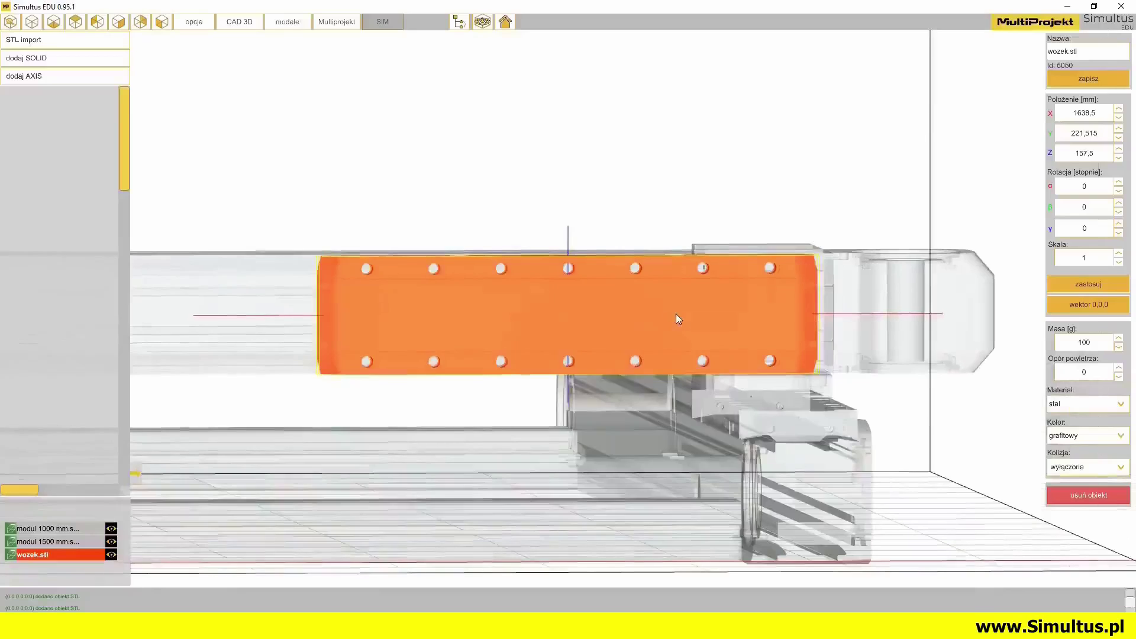
scroll(1088, 213, "up", 5)
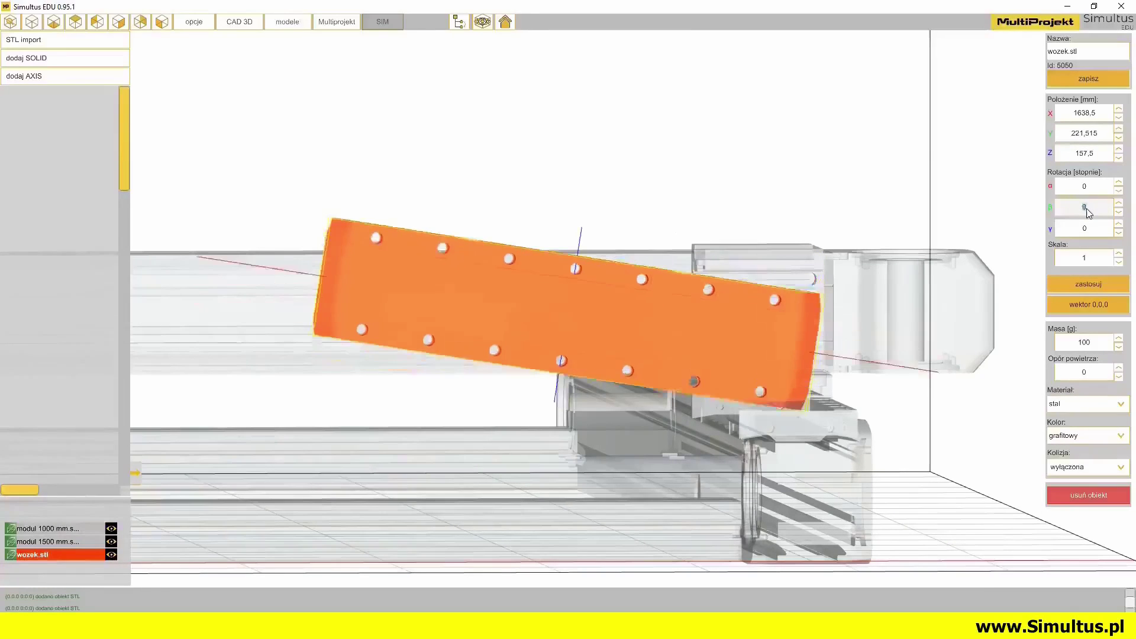
scroll(1089, 213, "down", 4)
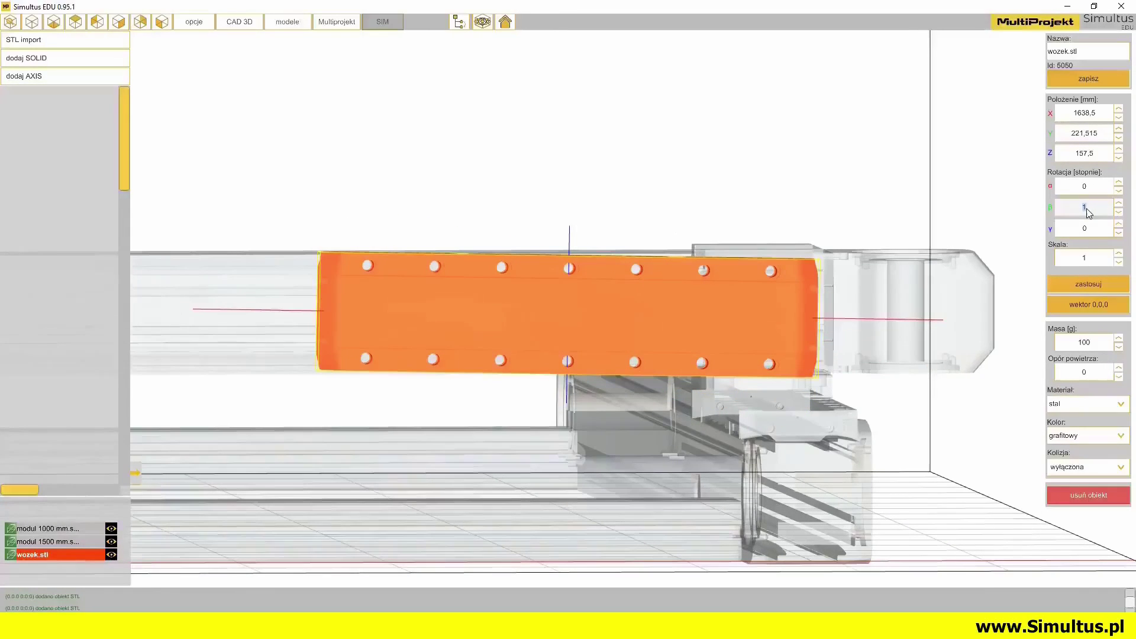
scroll(1088, 211, "up", 4)
scroll(1089, 211, "down", 5)
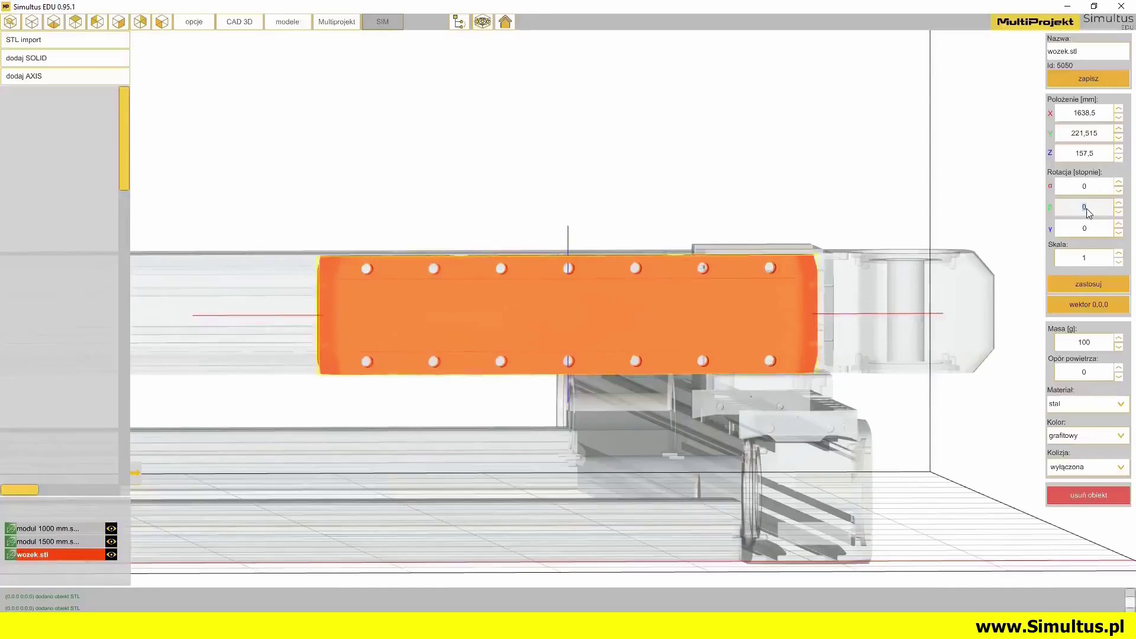
middle_click_drag(595, 183, 634, 350)
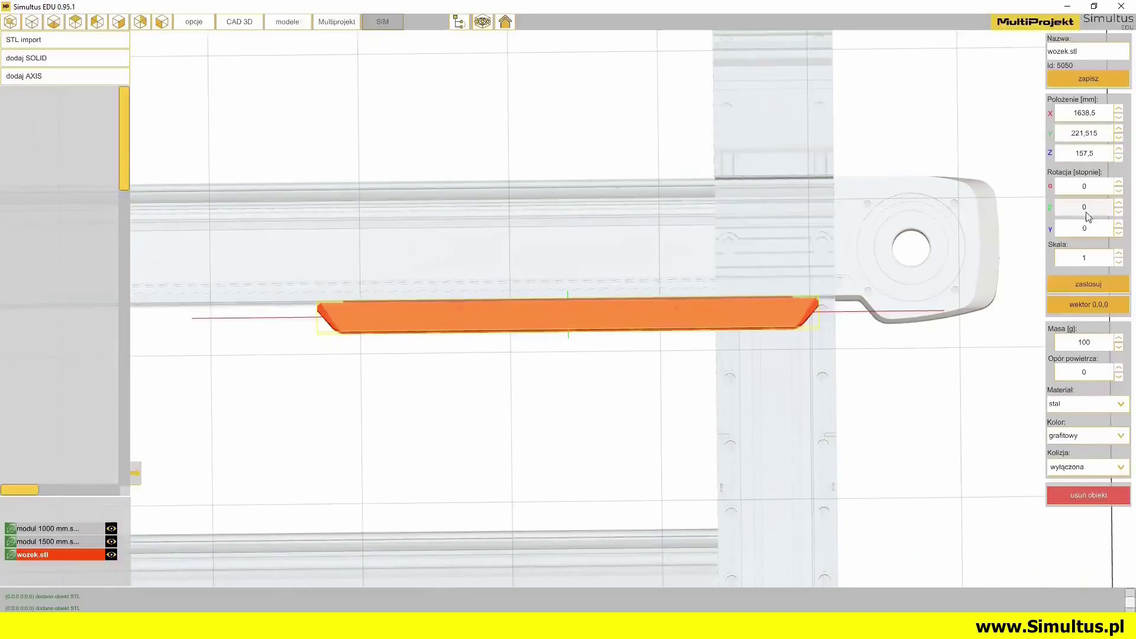
scroll(1089, 229, "up", 5)
scroll(1088, 229, "down", 3)
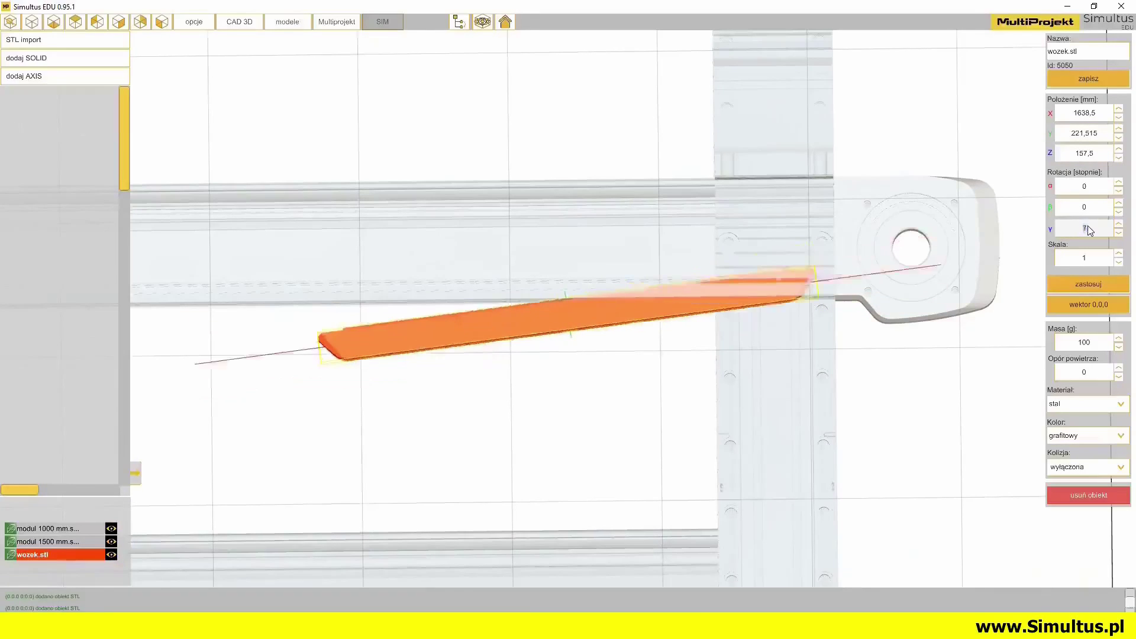
scroll(1088, 229, "down", 3)
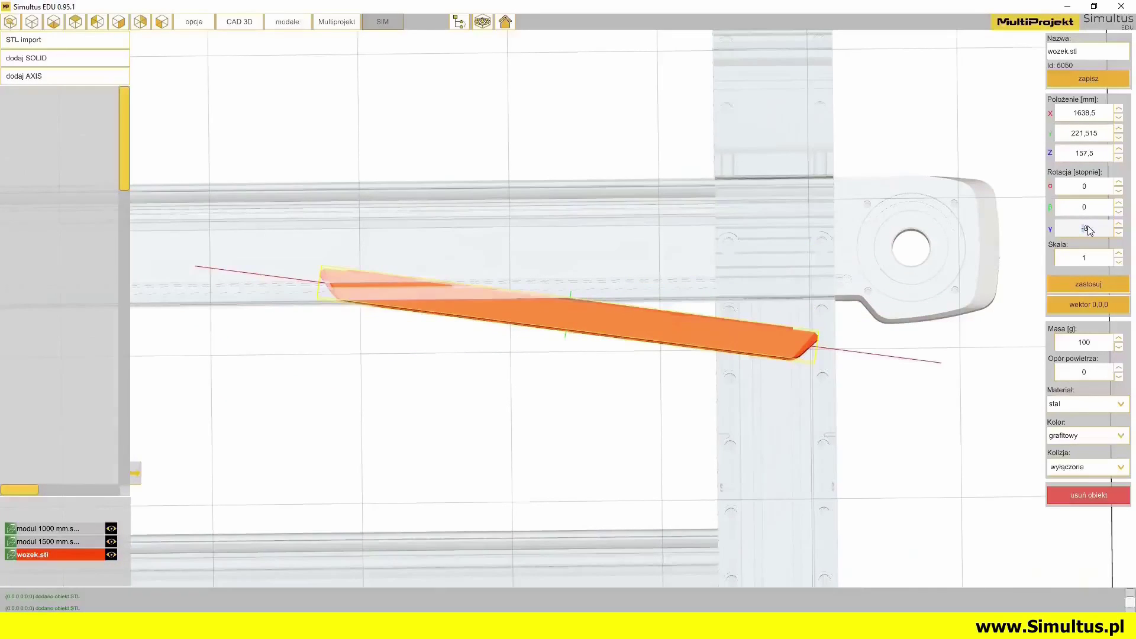
scroll(1088, 229, "up", 1)
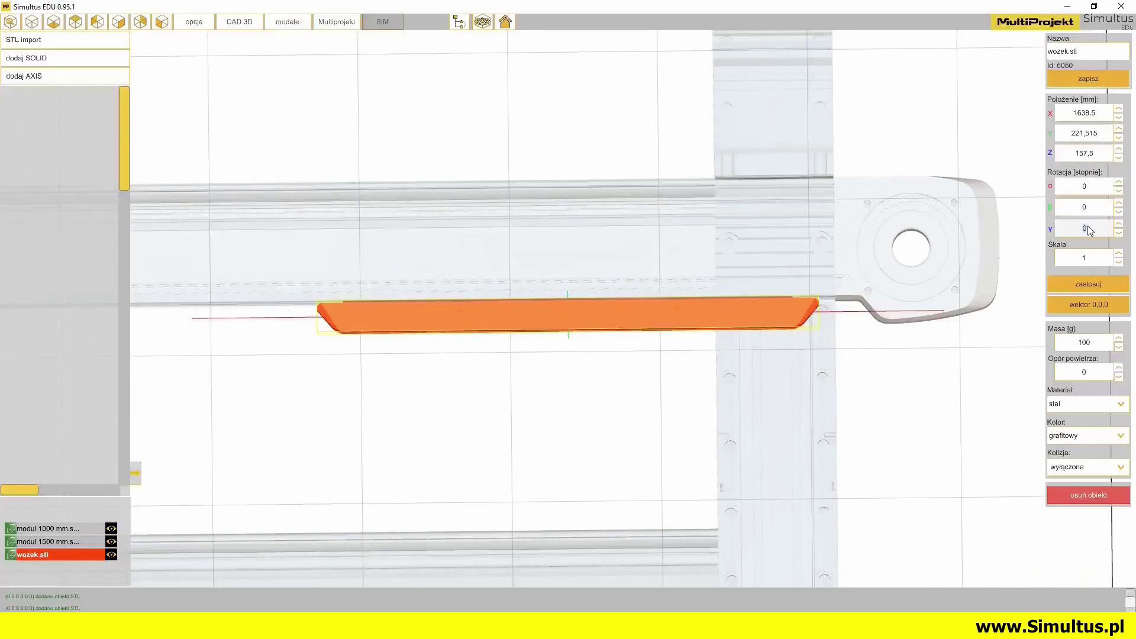
middle_click_drag(951, 322, 738, 205)
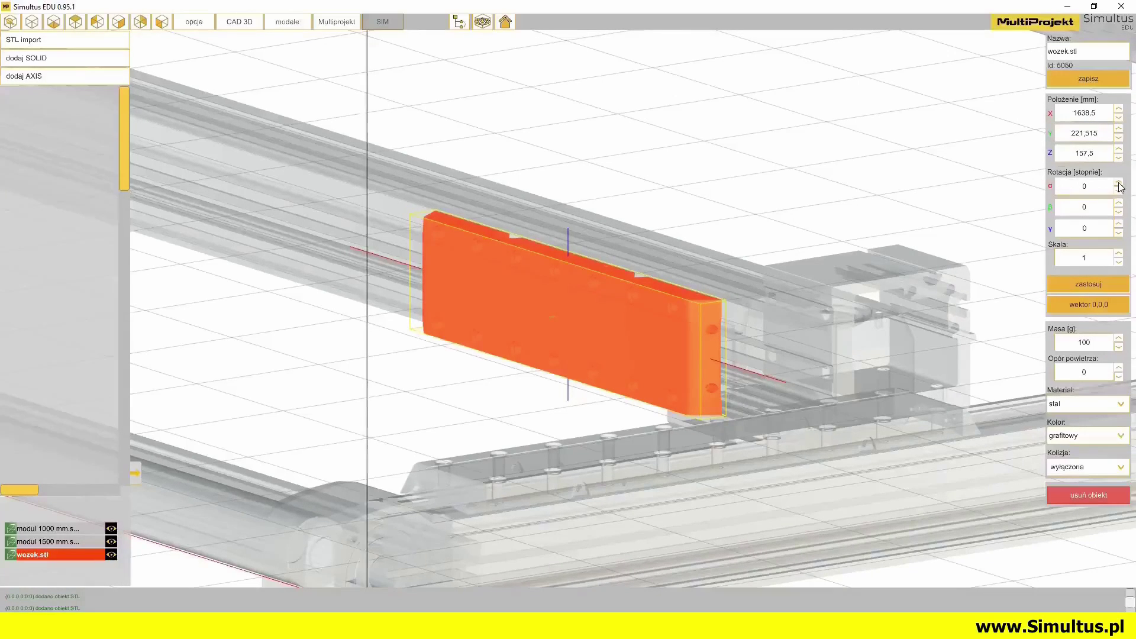
left_click(1118, 224)
left_click(1117, 232)
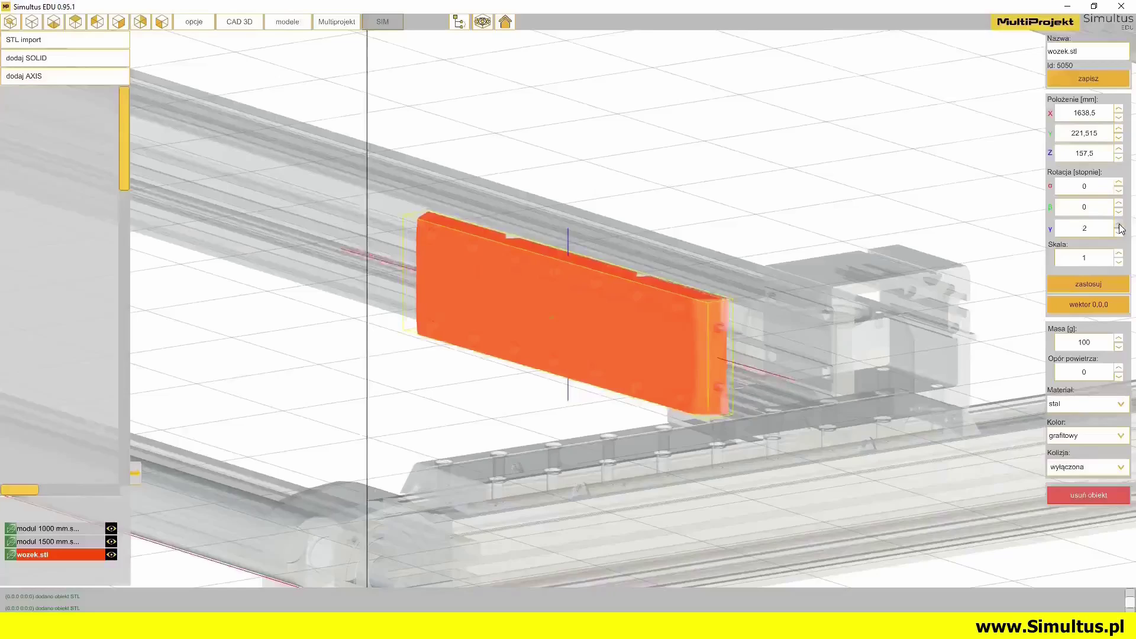
left_click(1081, 307)
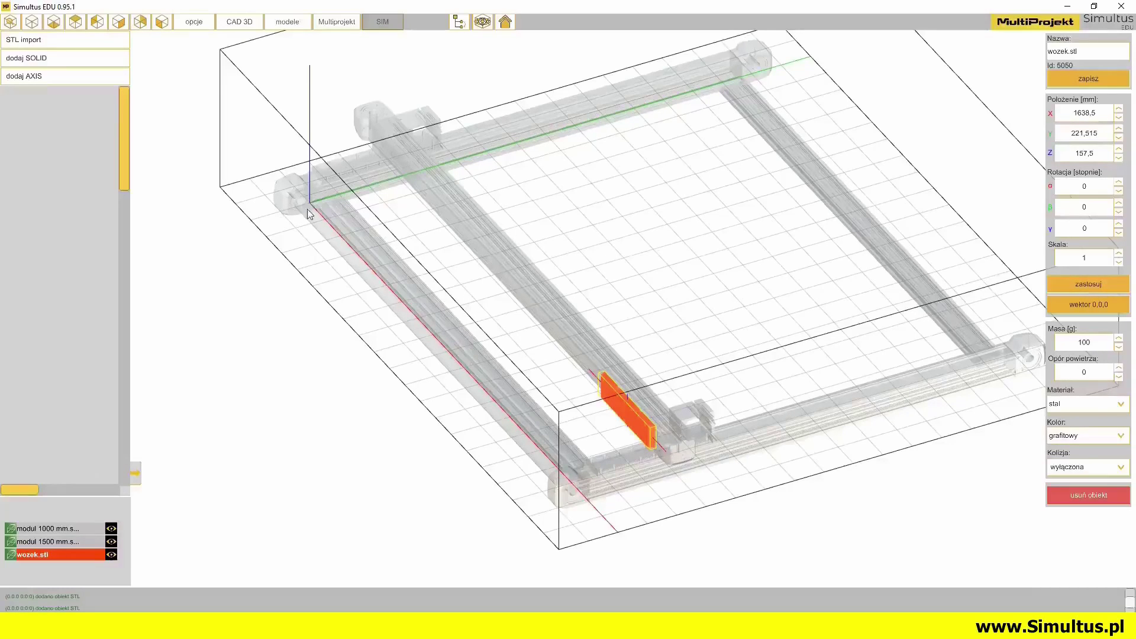
Set the carriage mass to 1000 g and its air resistance to 2
left_click(1087, 304)
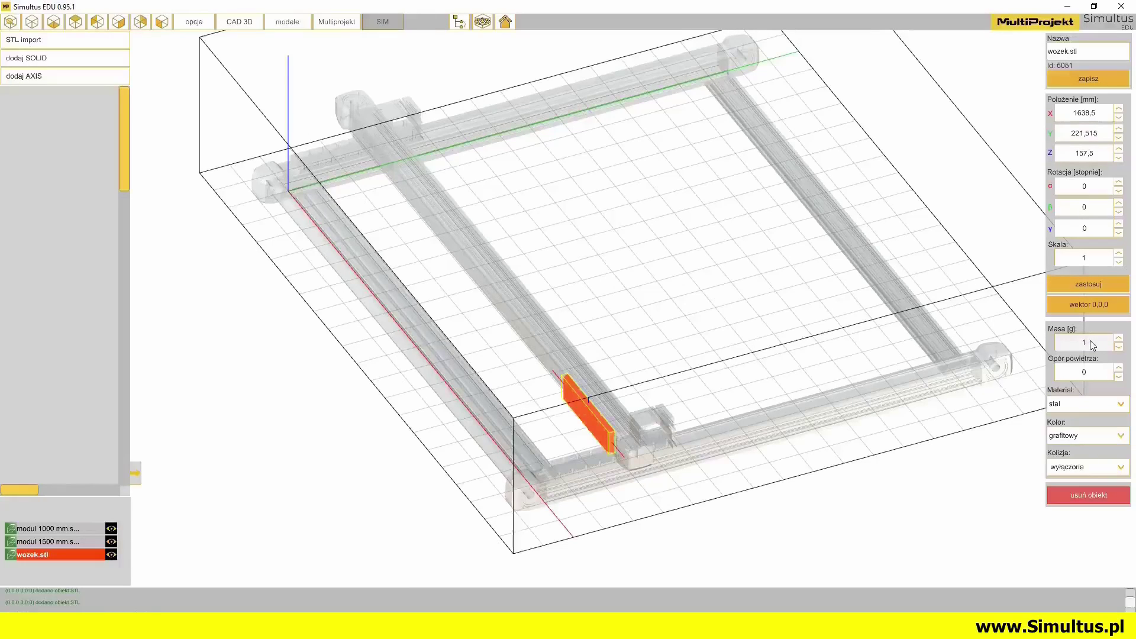
type("000")
double_click(1088, 367)
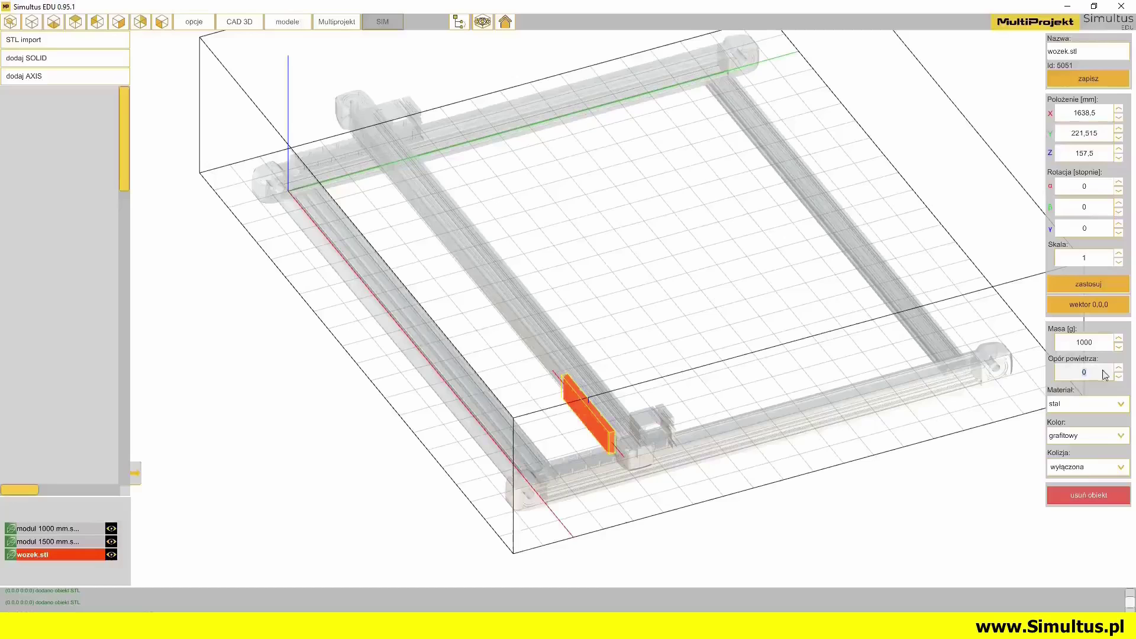
type("2")
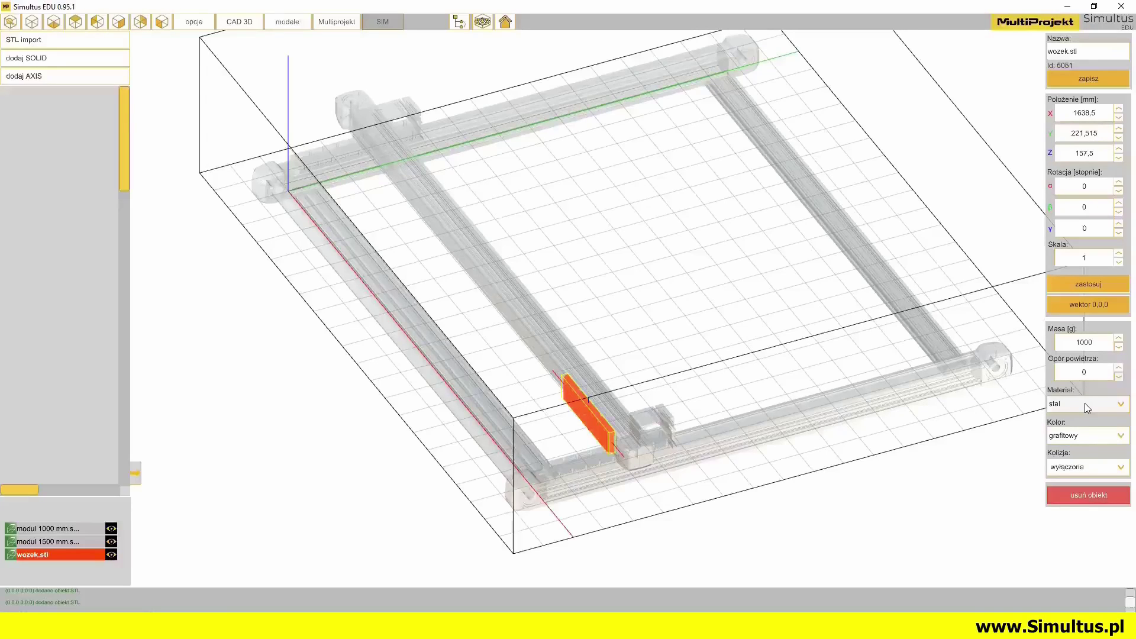
Change the carriage material to aluminium and its colour to biały
left_click(1126, 407)
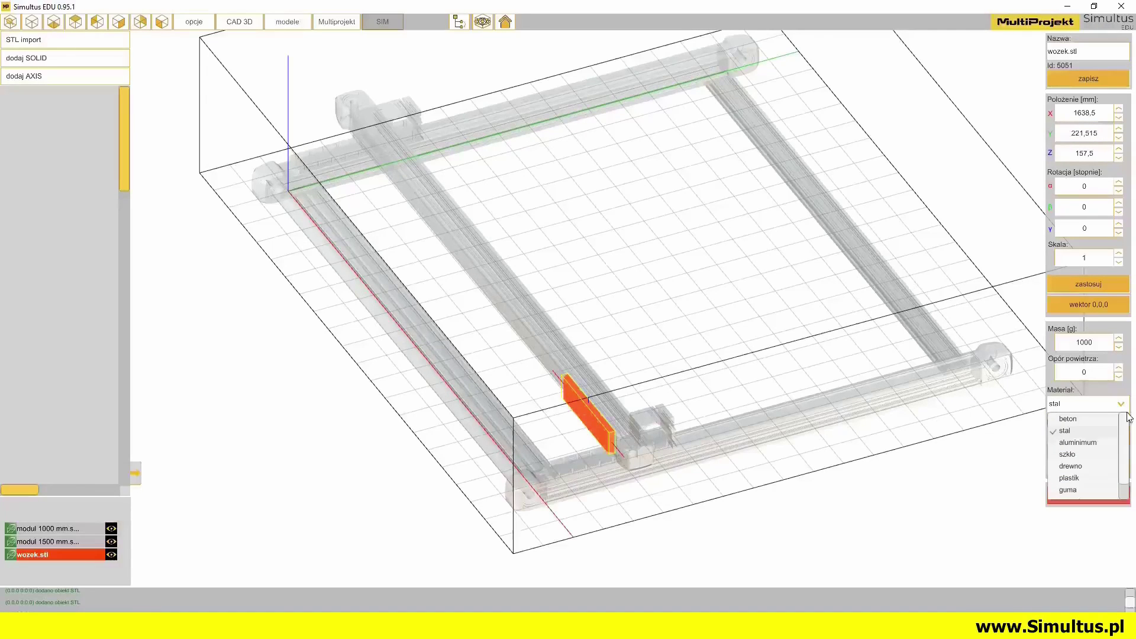
mouse_move(1124, 443)
left_mouse_down()
mouse_move(1124, 475)
mouse_move(1124, 435)
left_mouse_up()
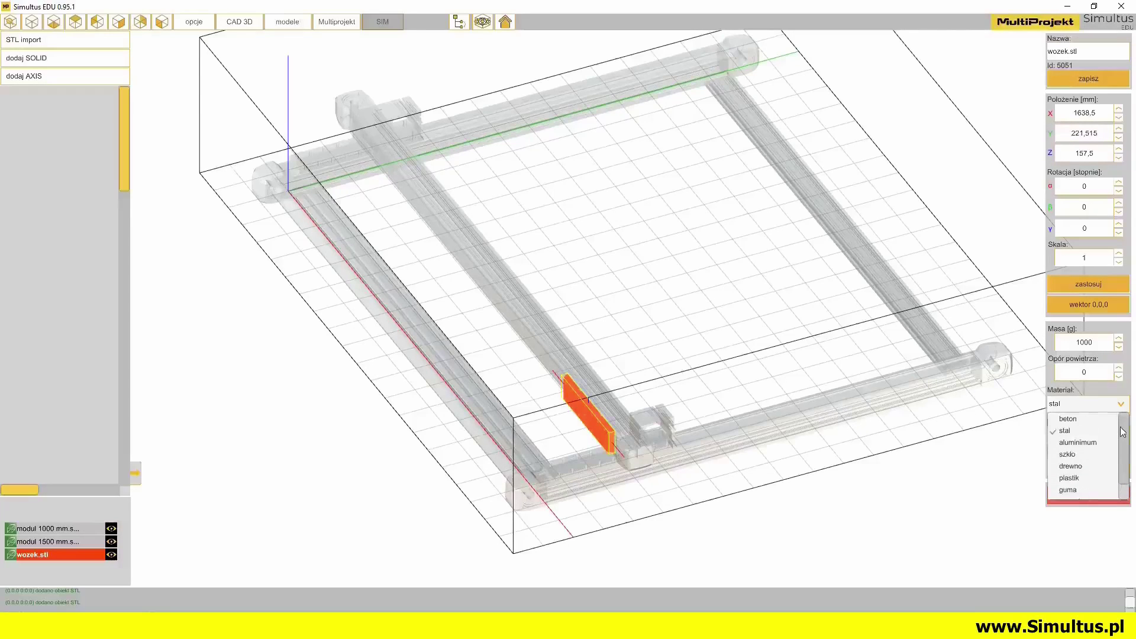
left_click(1087, 439)
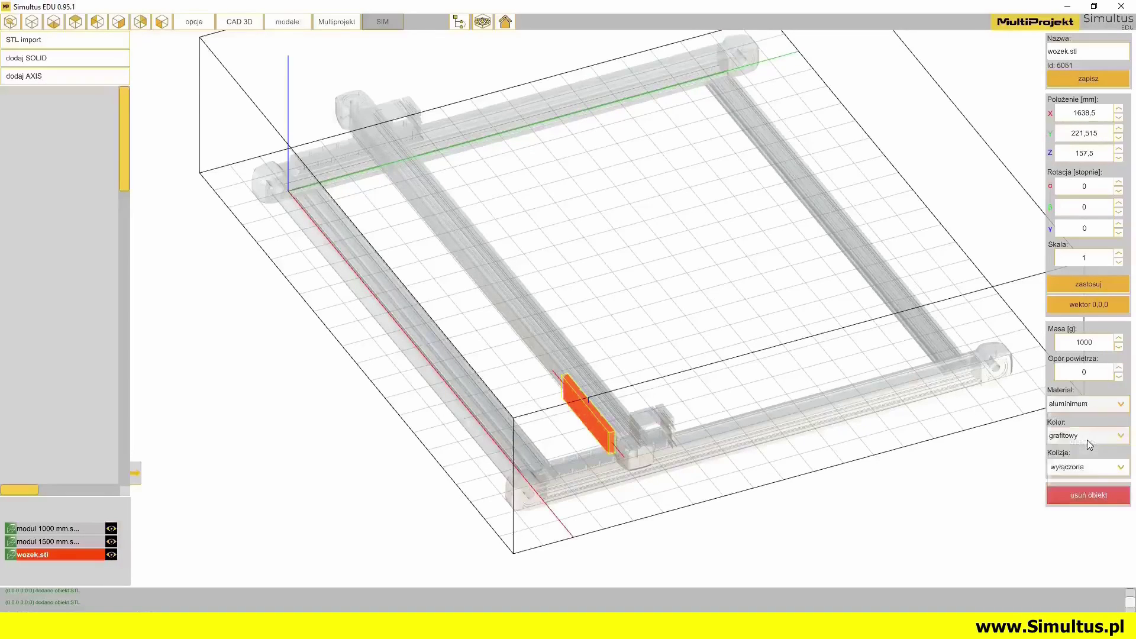
left_click(1125, 441)
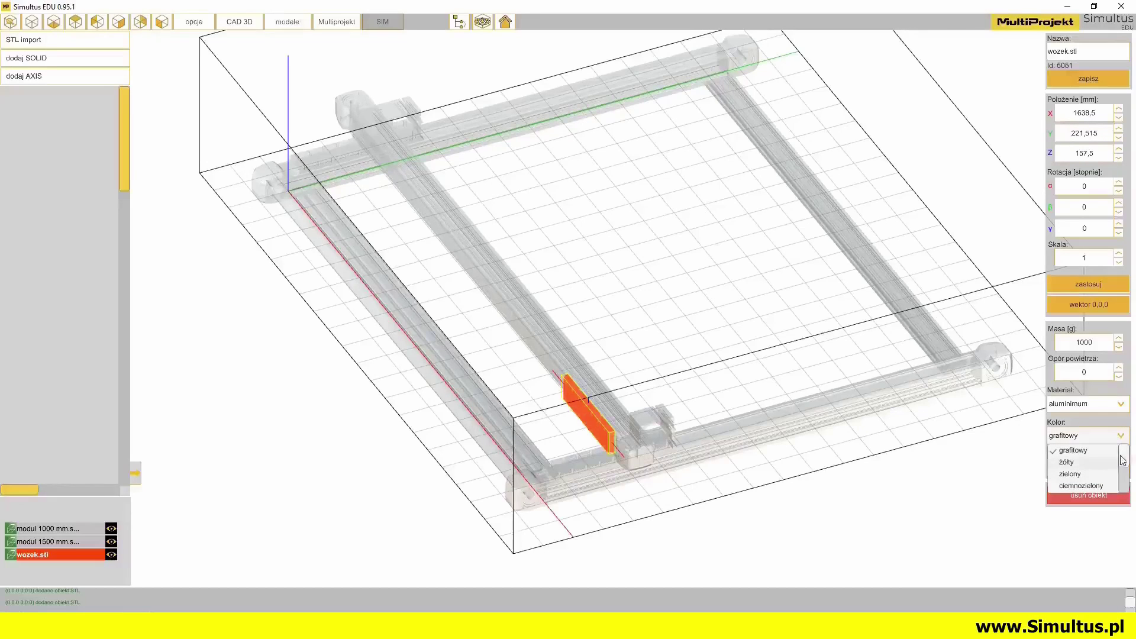
scroll(1124, 457, "down", 3)
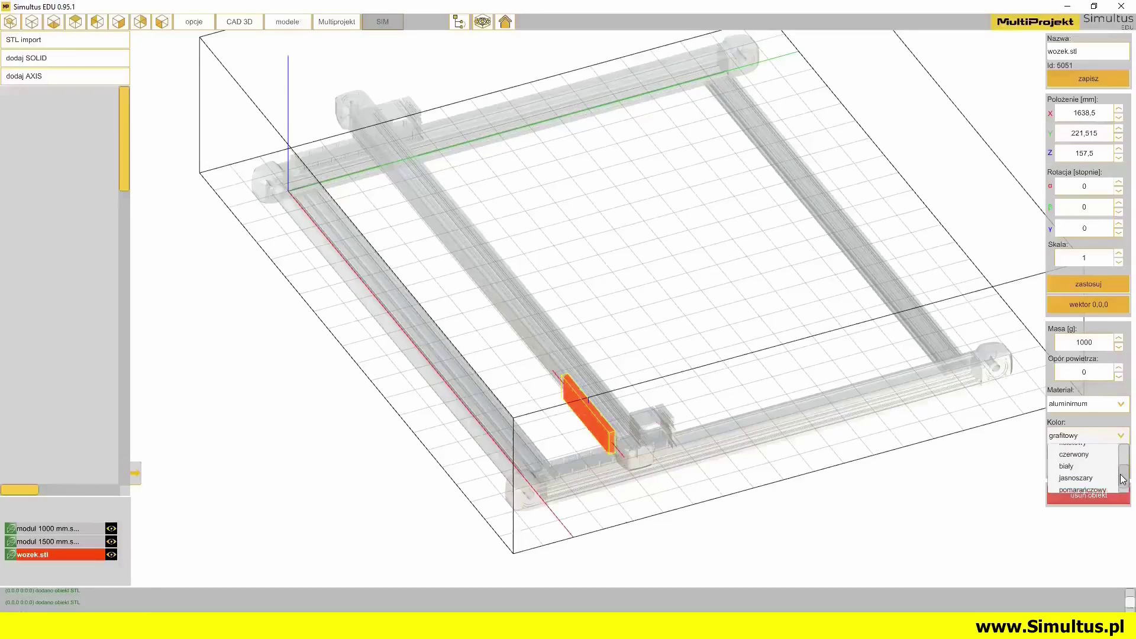
left_click(1070, 466)
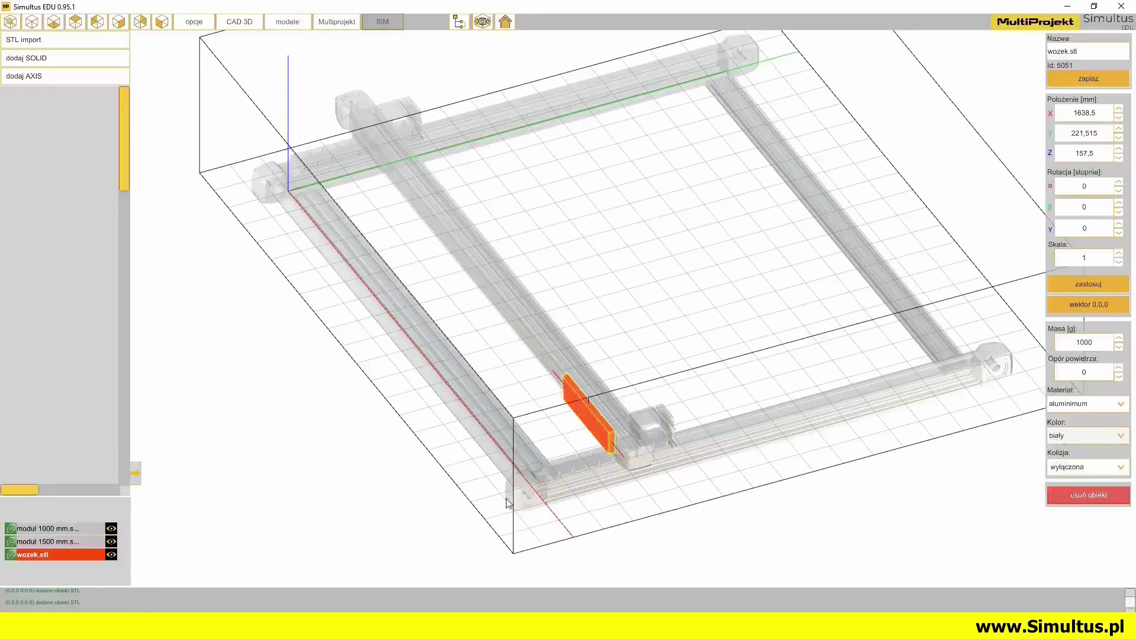
Set the modul 1500 mm.stl colour to jasnoszary
left_click(49, 541)
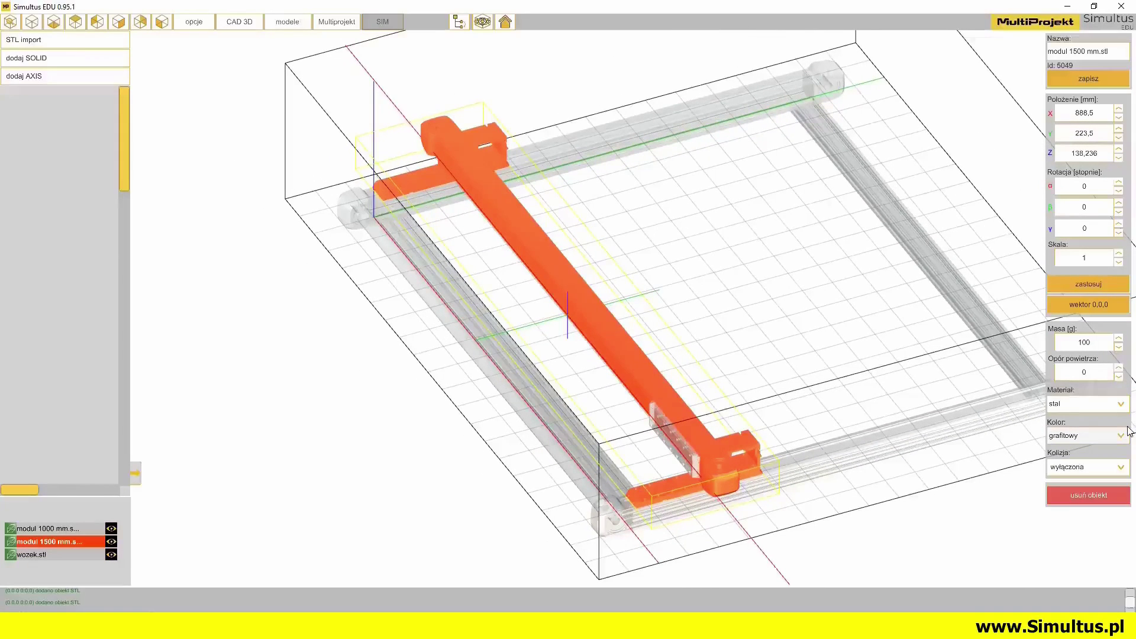
left_click(1128, 436)
scroll(1124, 467, "down", 3)
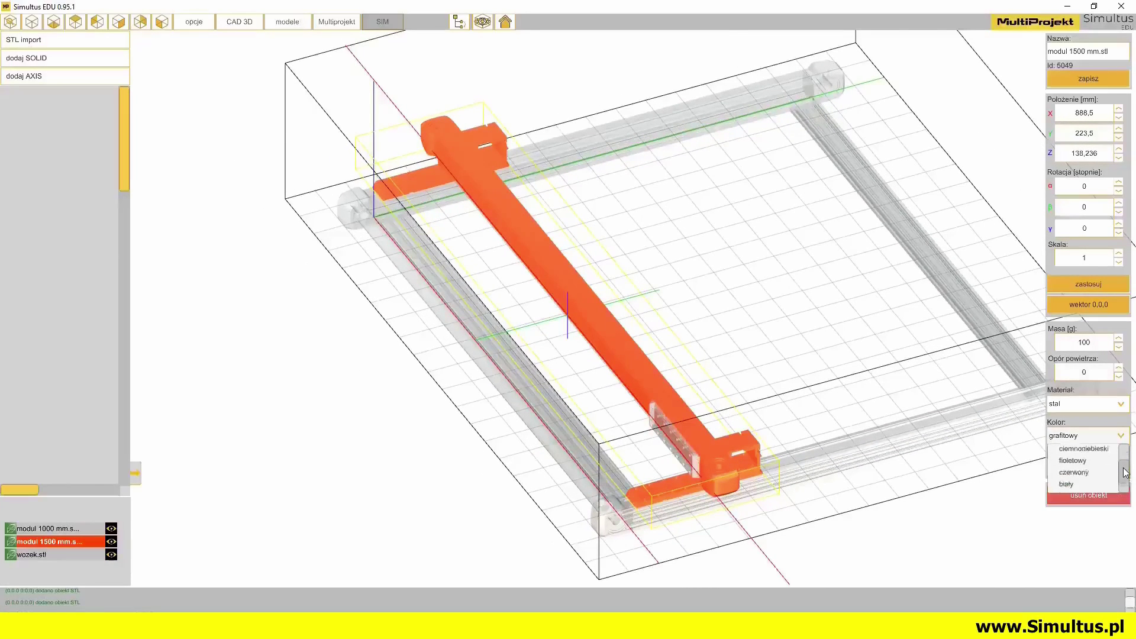
left_click(1081, 466)
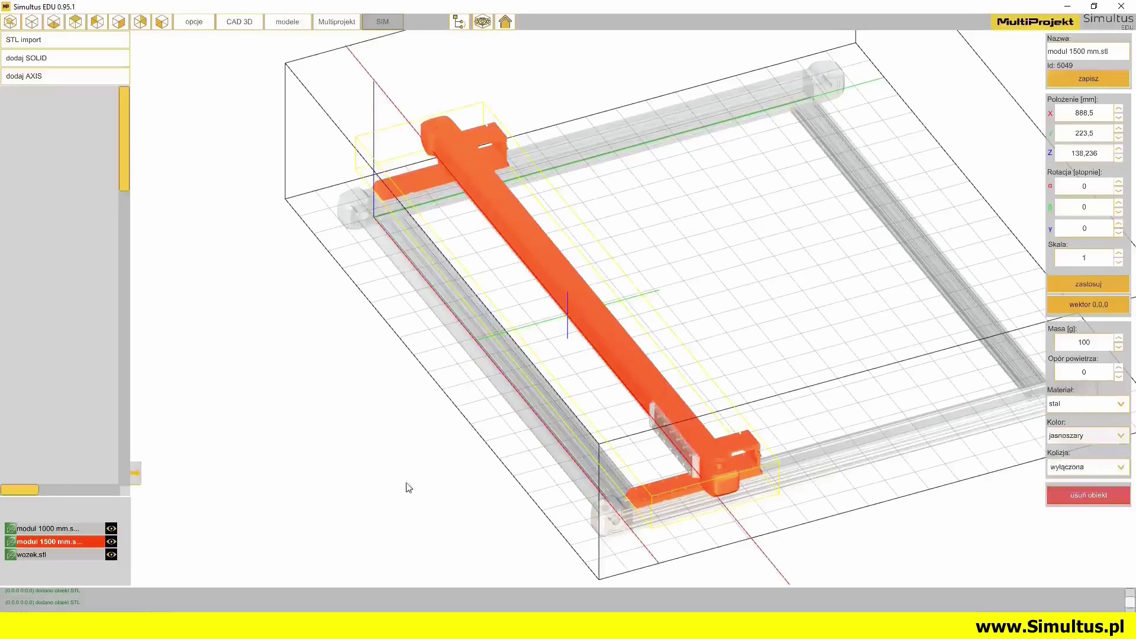
Deselect the module, orbit and zoom around the gantry, then select wozek.stl
left_click(52, 543)
left_click_drag(441, 452, 494, 403)
scroll(774, 365, "up", 6)
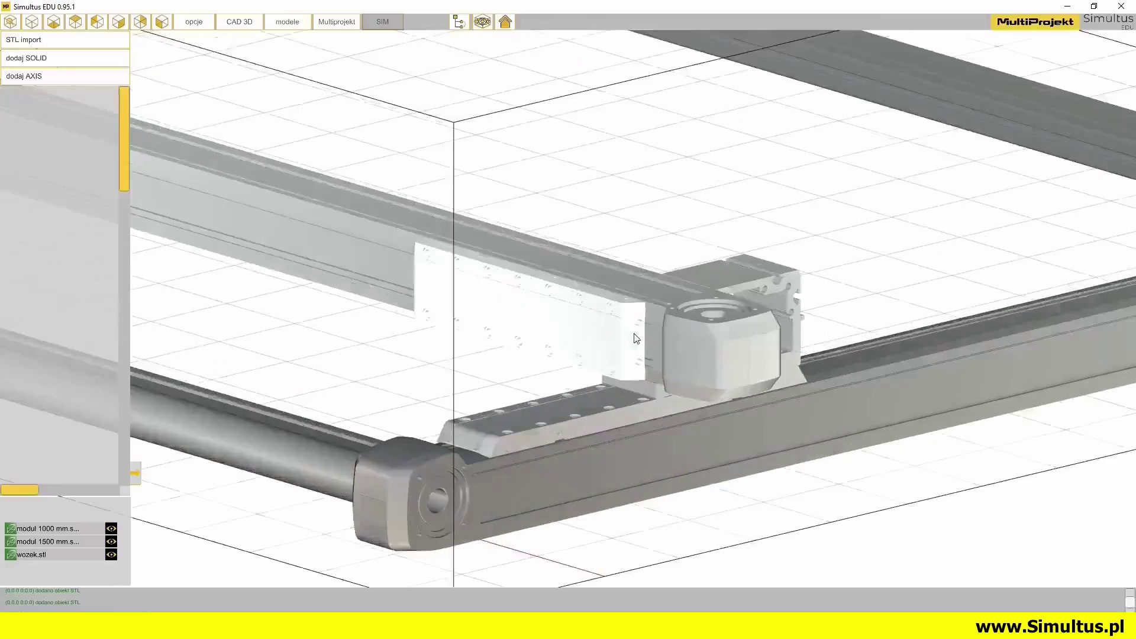
left_click_drag(635, 339, 603, 332)
scroll(603, 332, "up", 4)
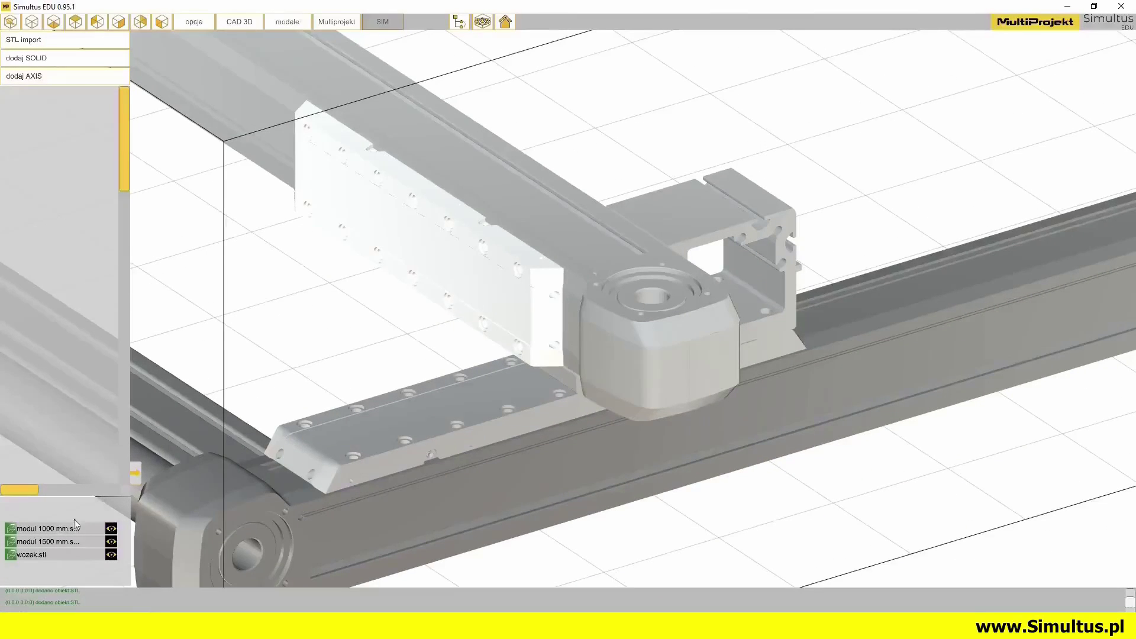
left_click(47, 556)
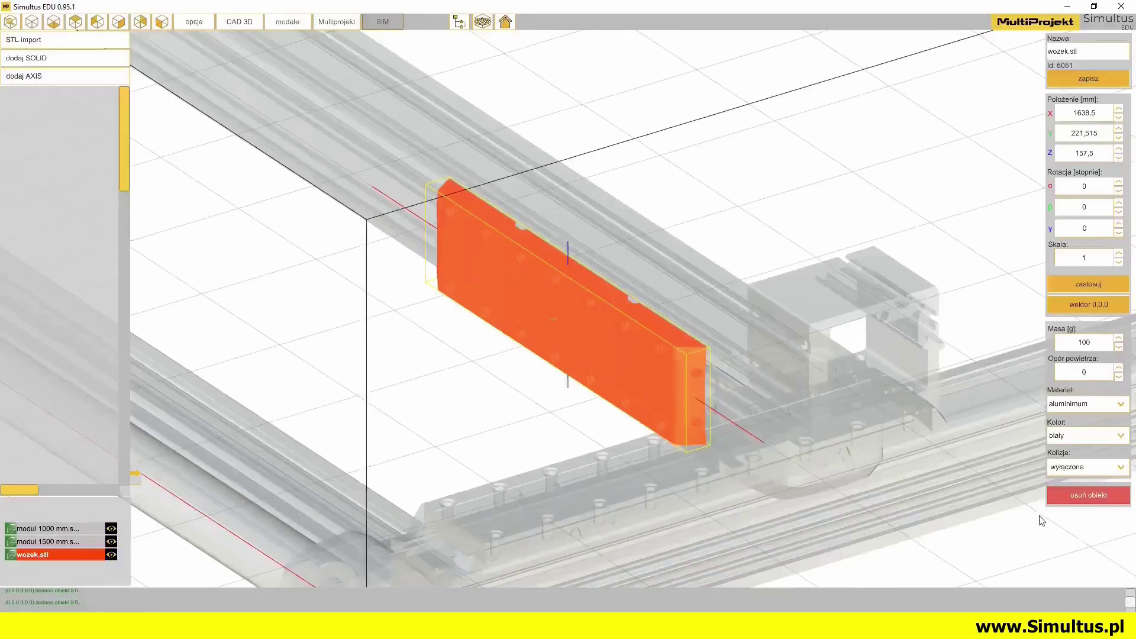
Cycle the carriage's Kolizja through uproszczona, dokładna and sfera, ending on uproszczona
left_click(1121, 467)
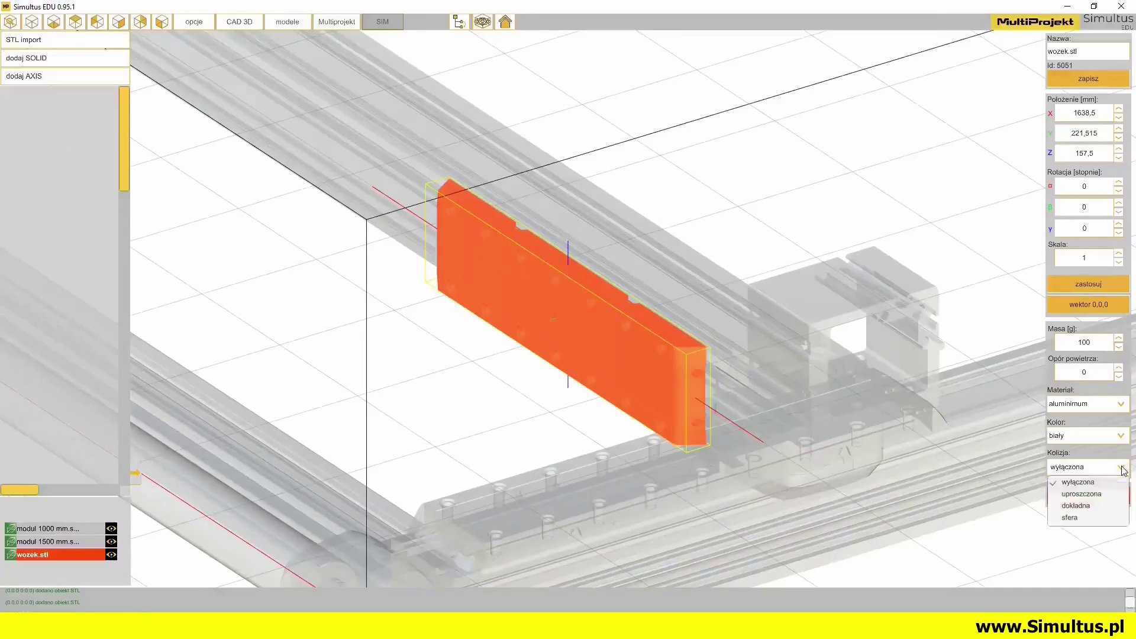
left_click(1085, 493)
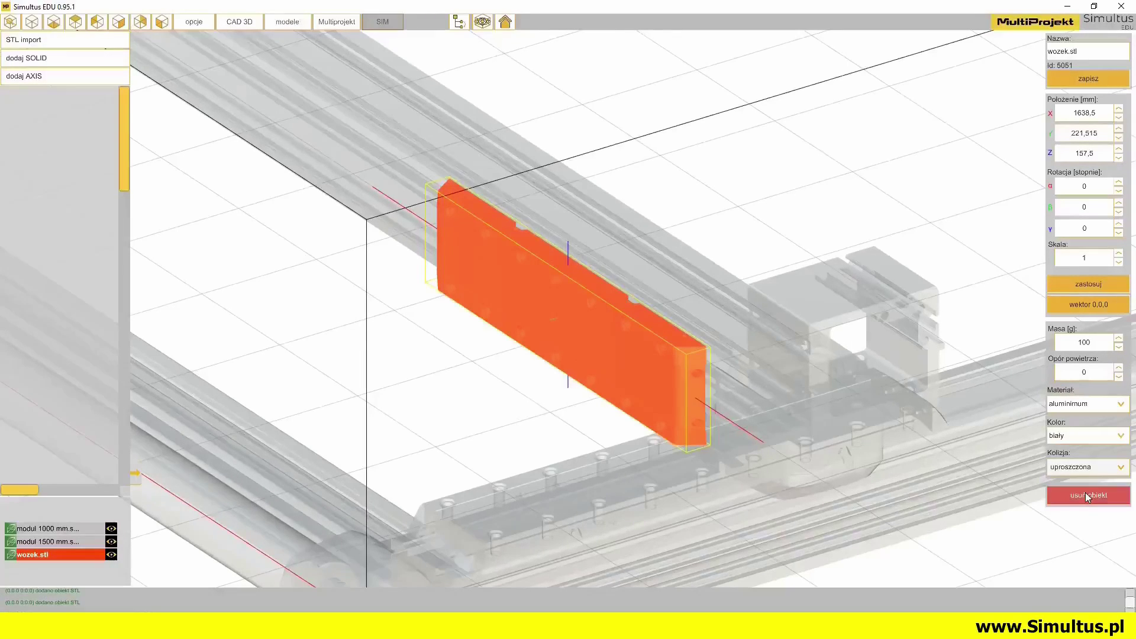
left_click(1122, 472)
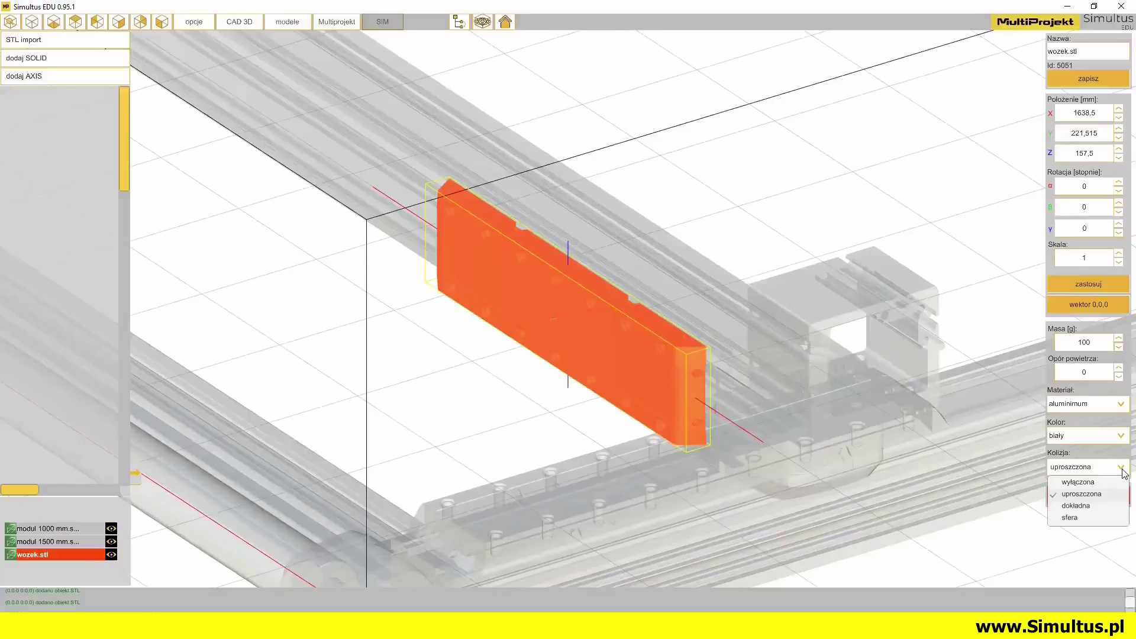
left_click(1077, 506)
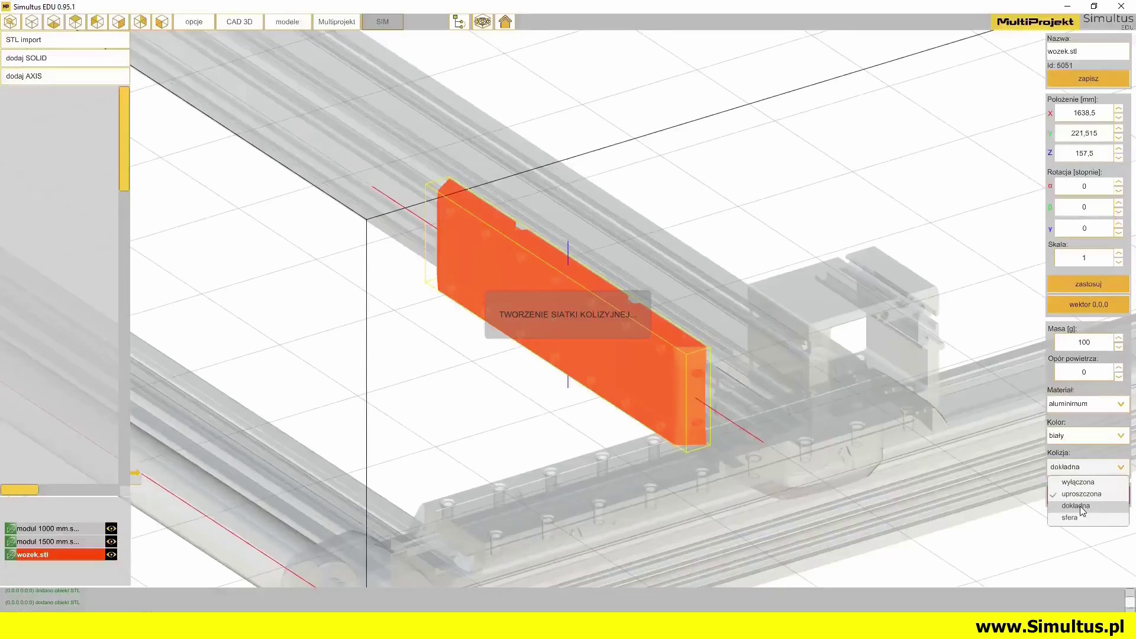
left_click(1121, 467)
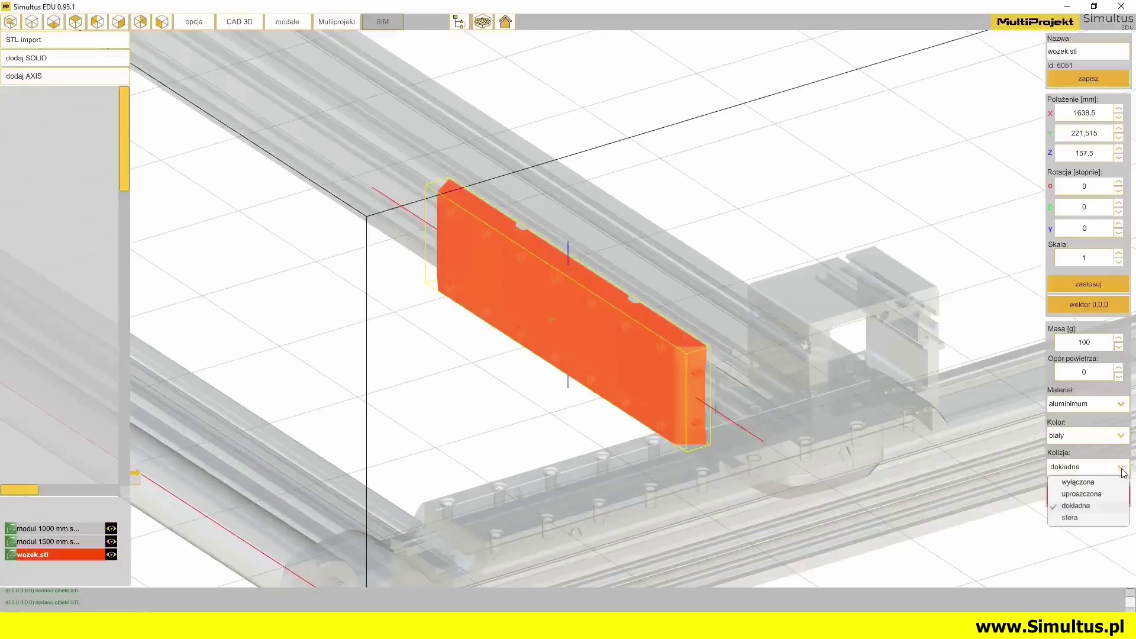
left_click(1068, 518)
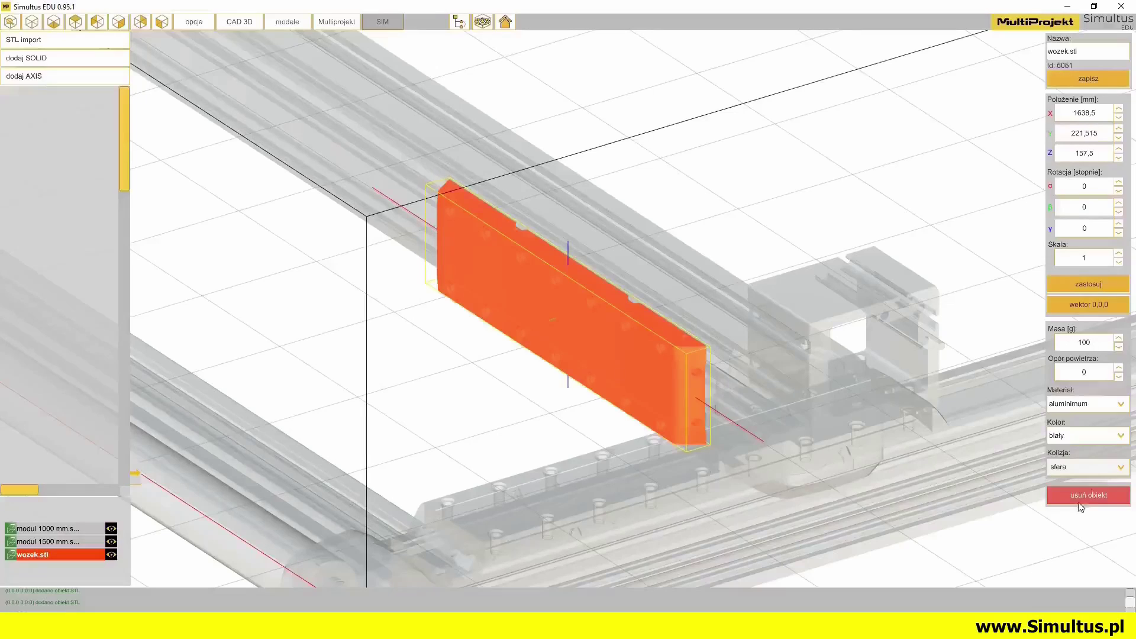
left_click(1119, 471)
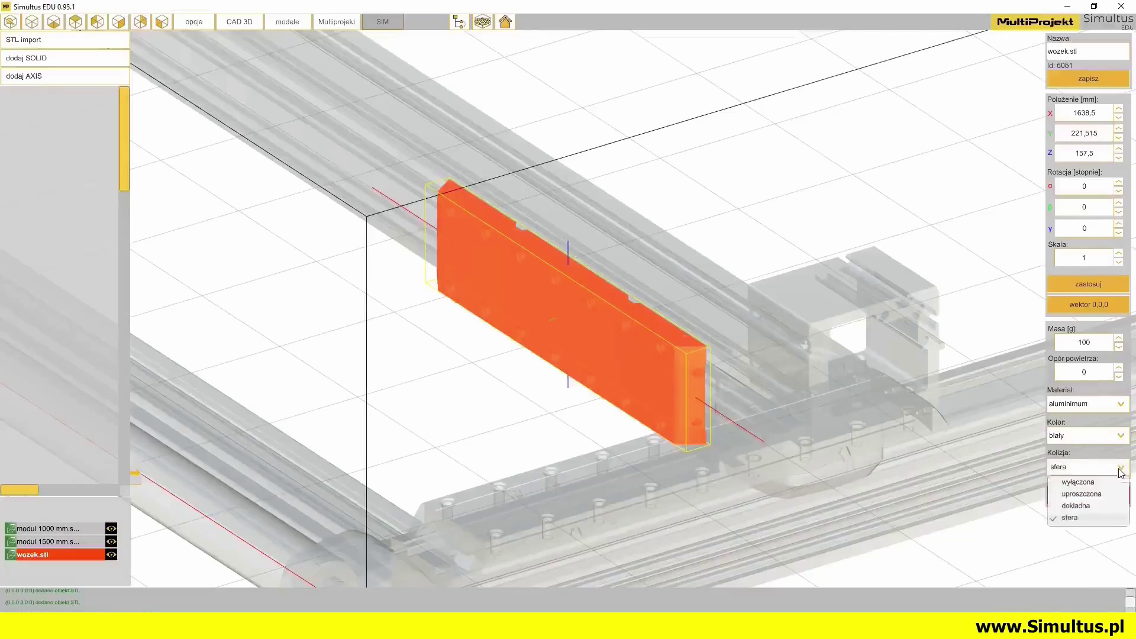
left_click(1089, 493)
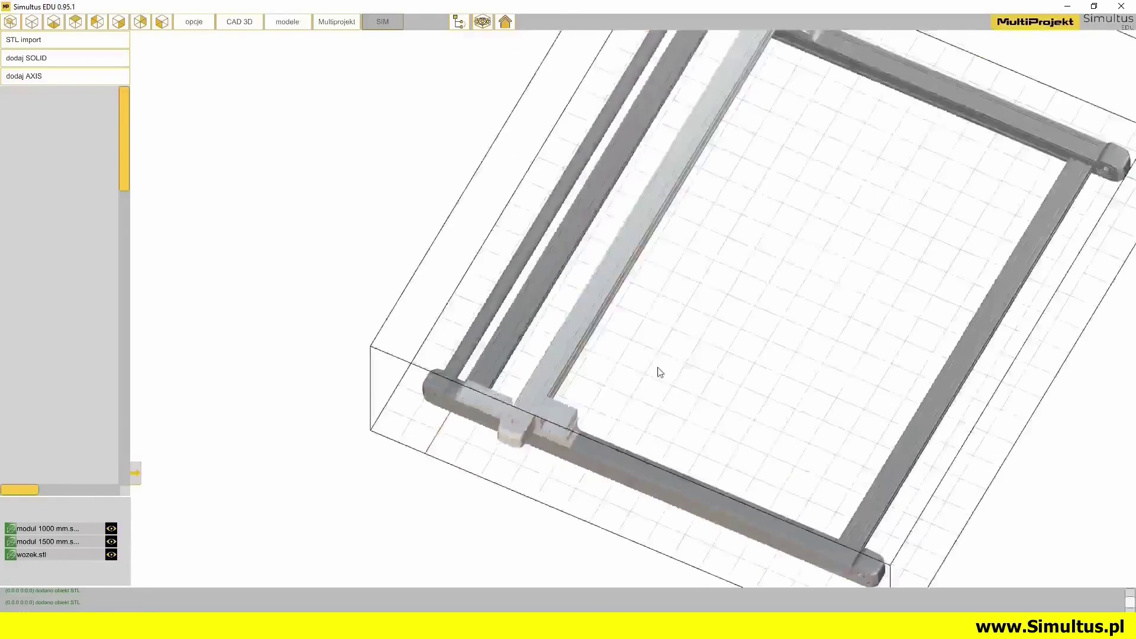
Zoom and orbit around the carriage, snap to front view, then open the CAD 3D help page
scroll(509, 418, "up", 10)
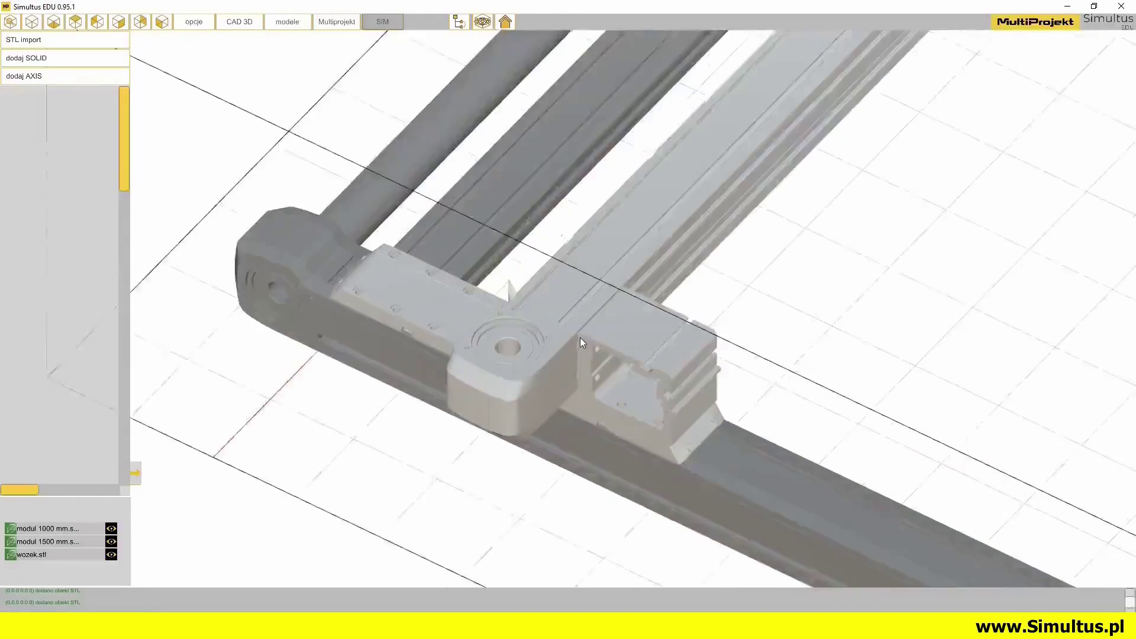
scroll(581, 335, "down", 5)
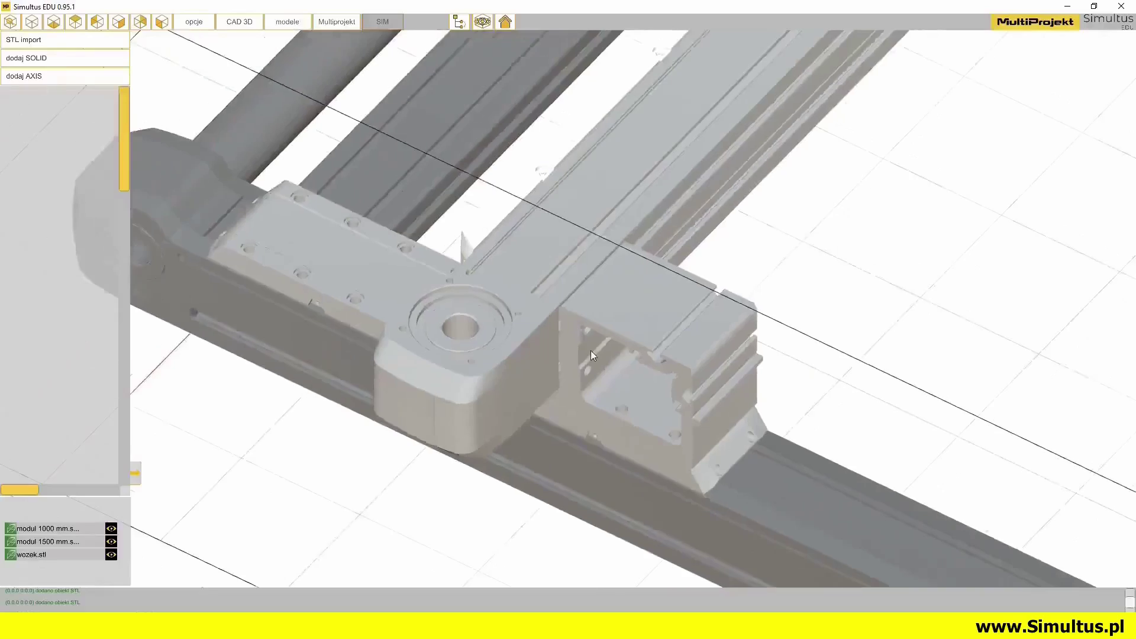
scroll(640, 375, "up", 5)
scroll(726, 345, "down", 5)
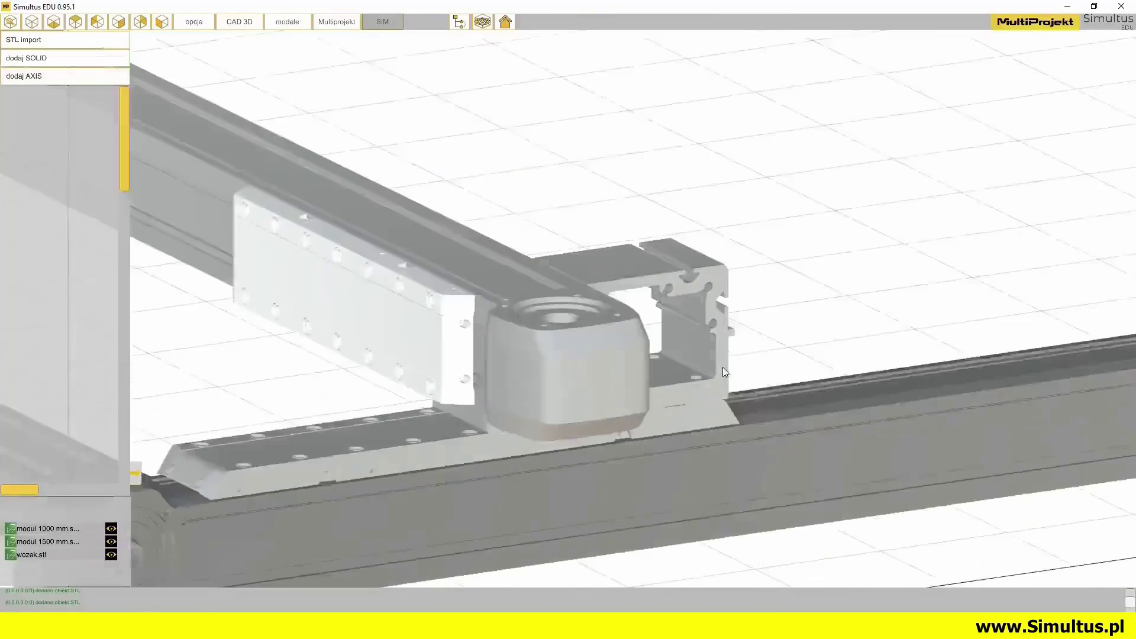
scroll(645, 381, "up", 5)
middle_click_drag(614, 377, 715, 391)
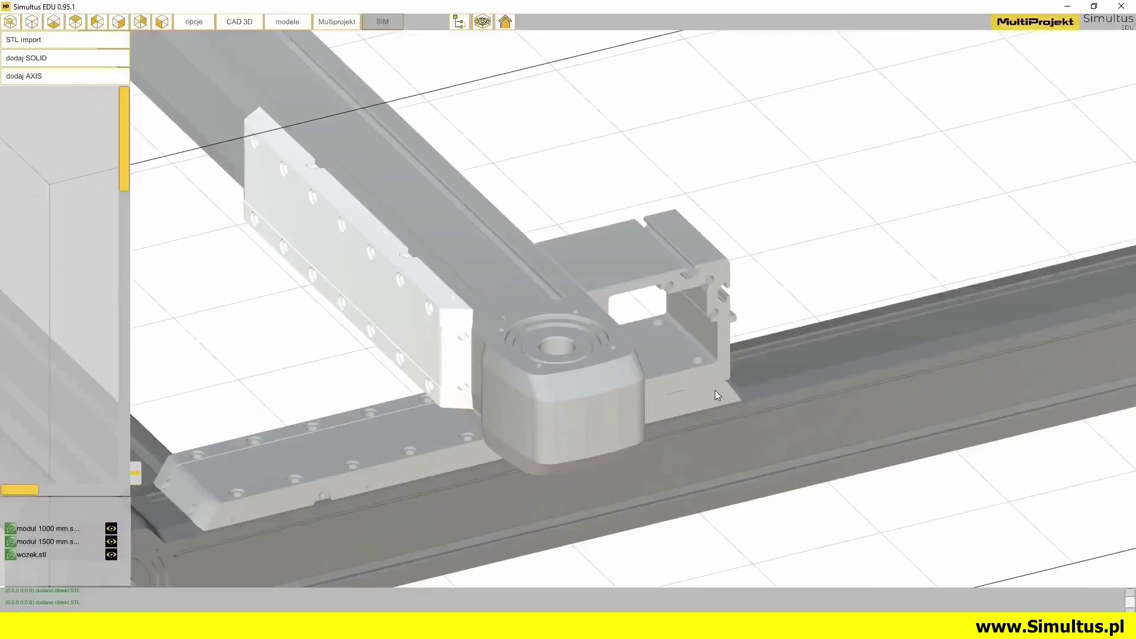
key("1")
middle_click_drag(665, 339, 612, 384)
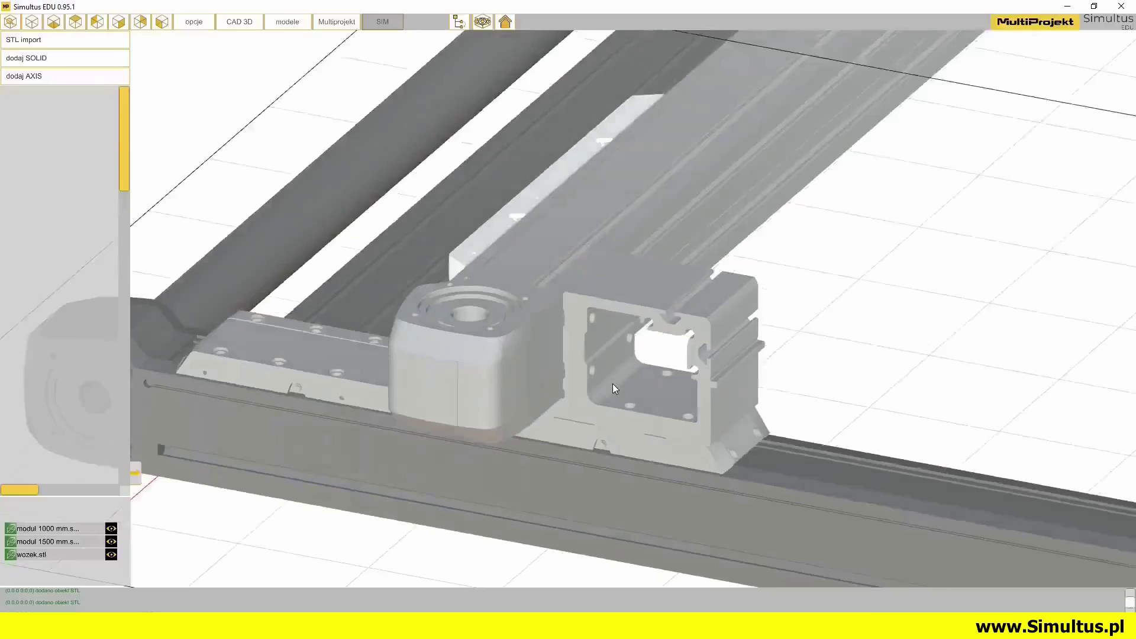
left_click(247, 23)
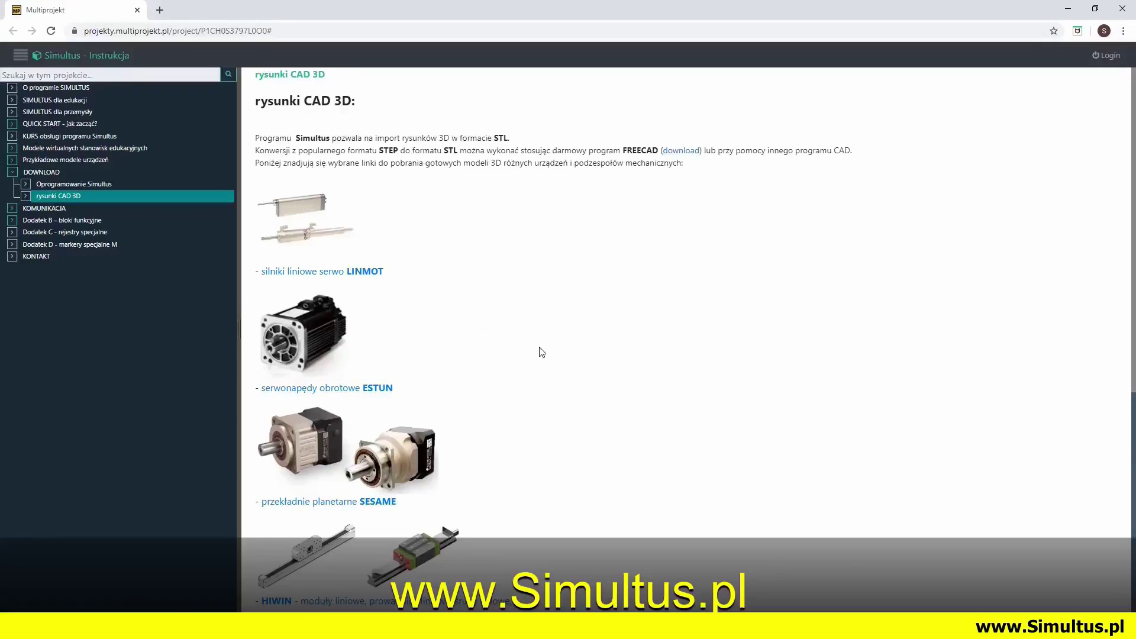
Scroll through the 'rysunki CAD 3D' help page listing the downloadable 3D model sources
scroll(542, 351, "down", 4)
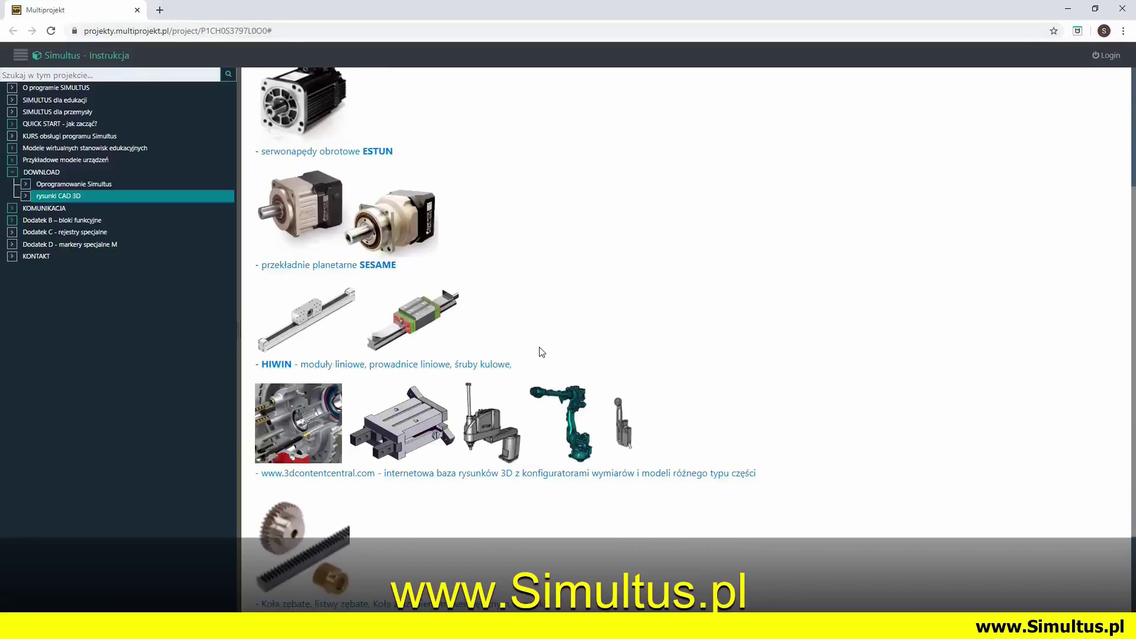
scroll(542, 352, "up", 3)
scroll(542, 352, "up", 1)
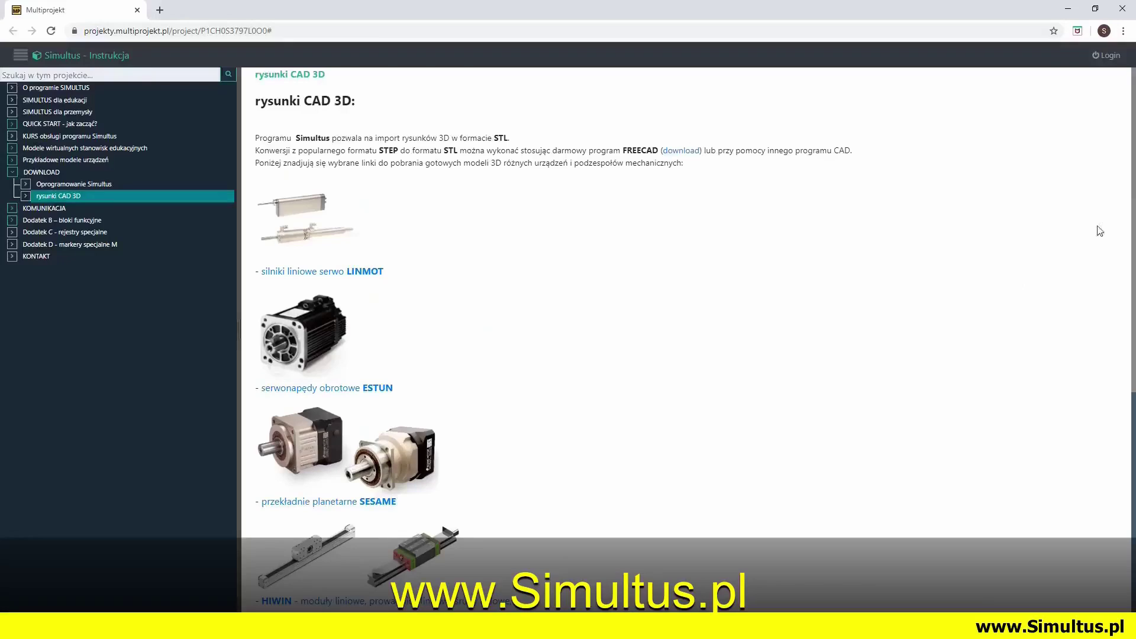
left_click_drag(1134, 191, 1130, 256)
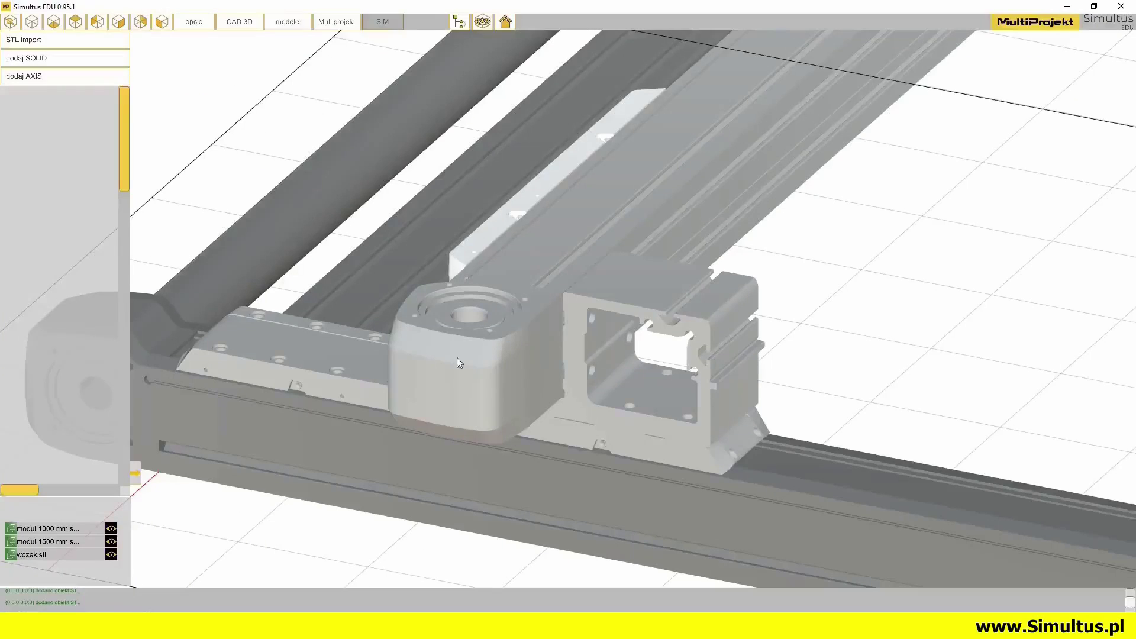
Back in Simultus EDU, orbit to the side, tilt down and zoom out to show the whole gantry
middle_click_drag(456, 358, 683, 410)
scroll(466, 327, "down", 5)
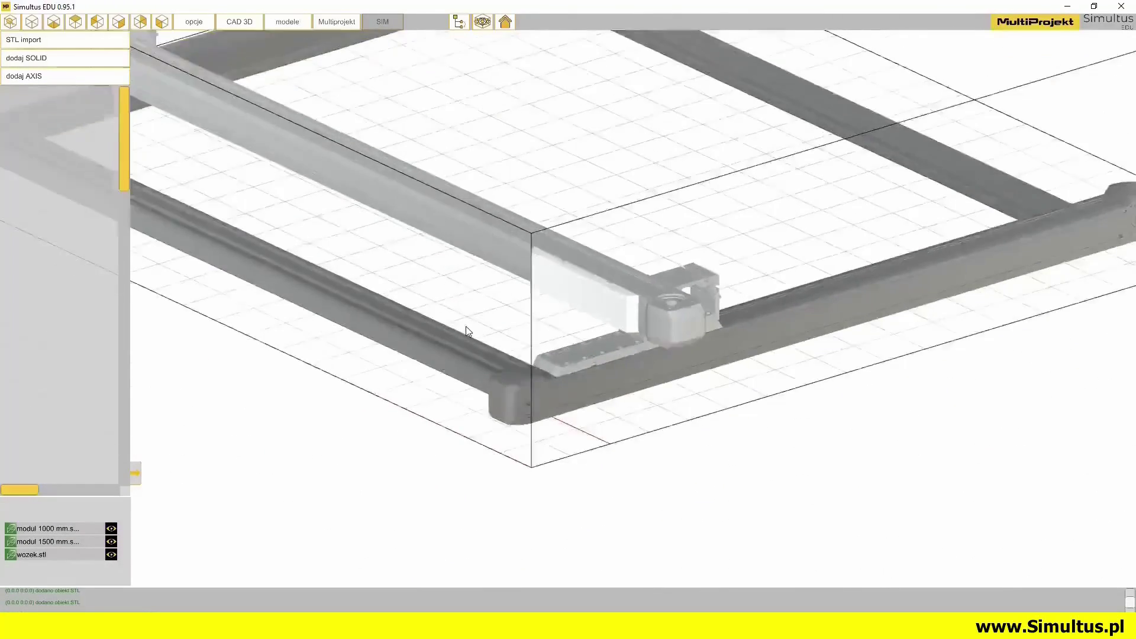
middle_click_drag(466, 327, 446, 223)
scroll(579, 250, "up", 5)
scroll(579, 250, "down", 5)
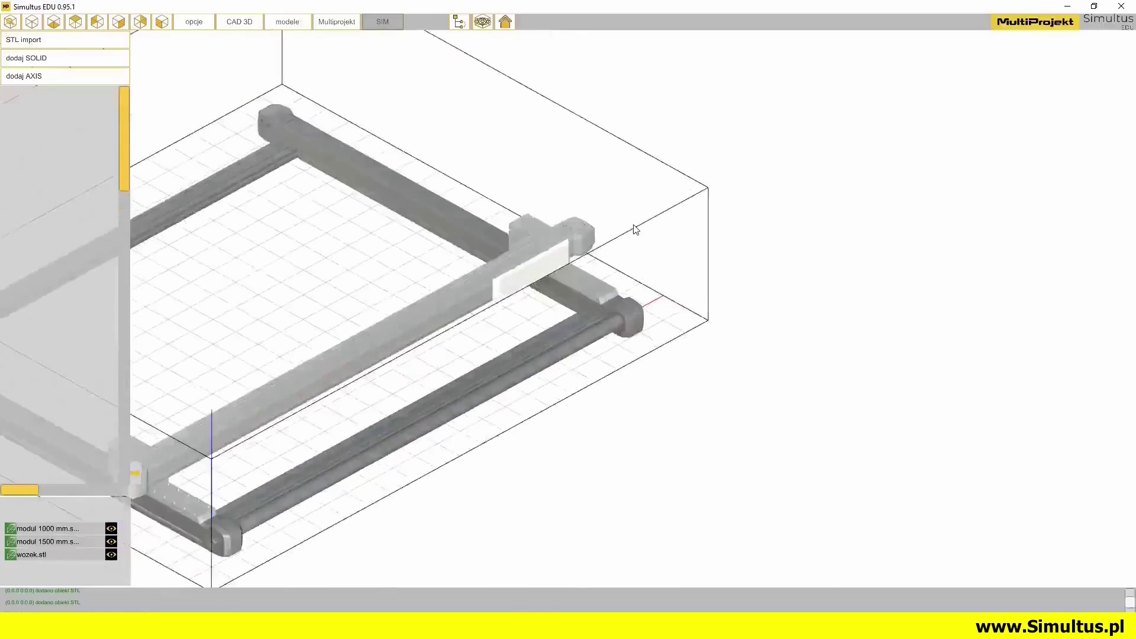
scroll(540, 349, "down", 3)
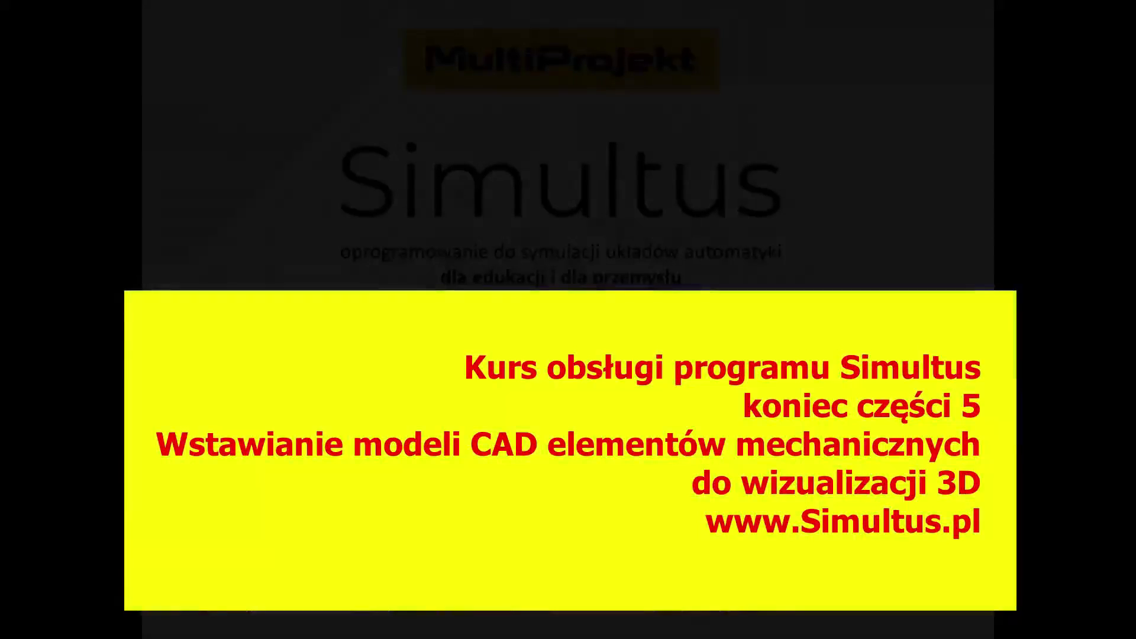